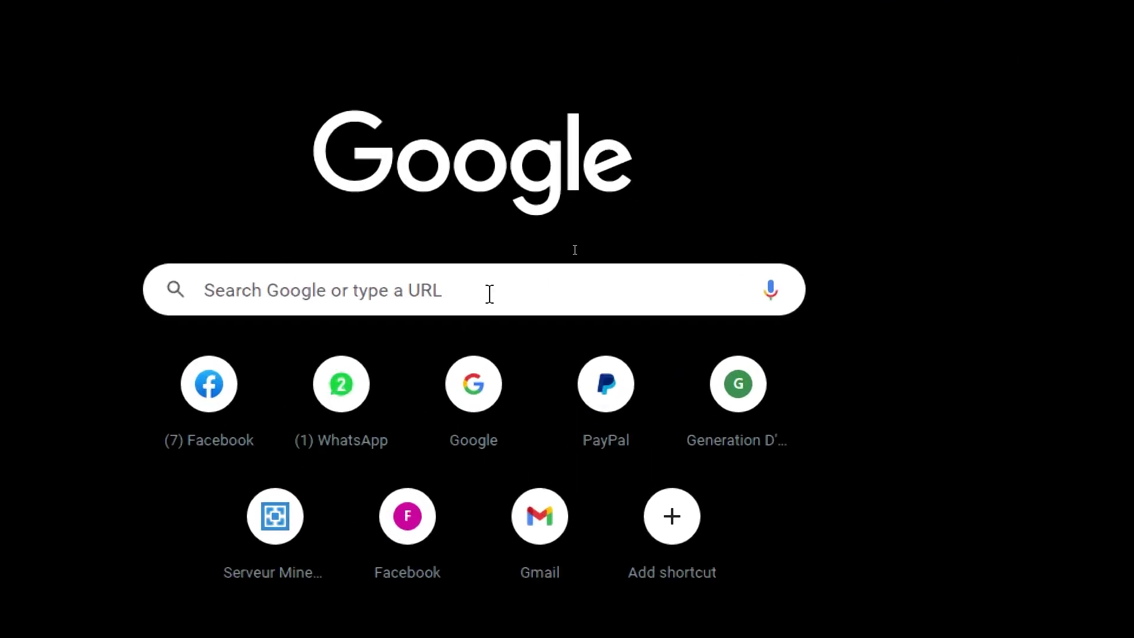
Search Google for bitrix24 and open the Bitrix24 free workspace result.
left_click(490, 293)
type("bitri")
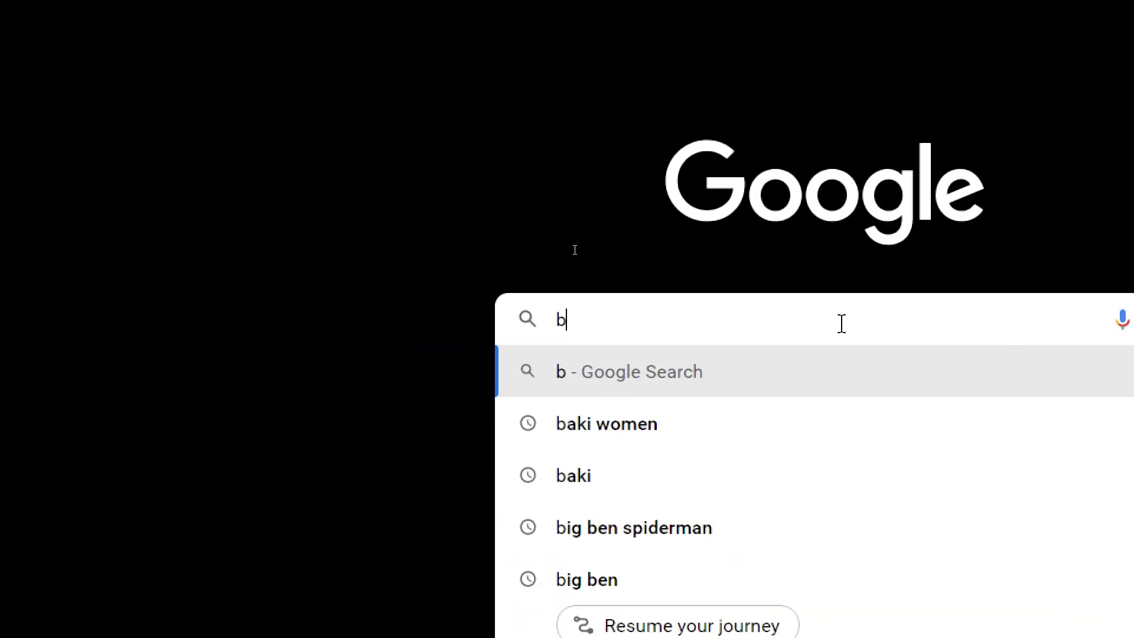
type("x24")
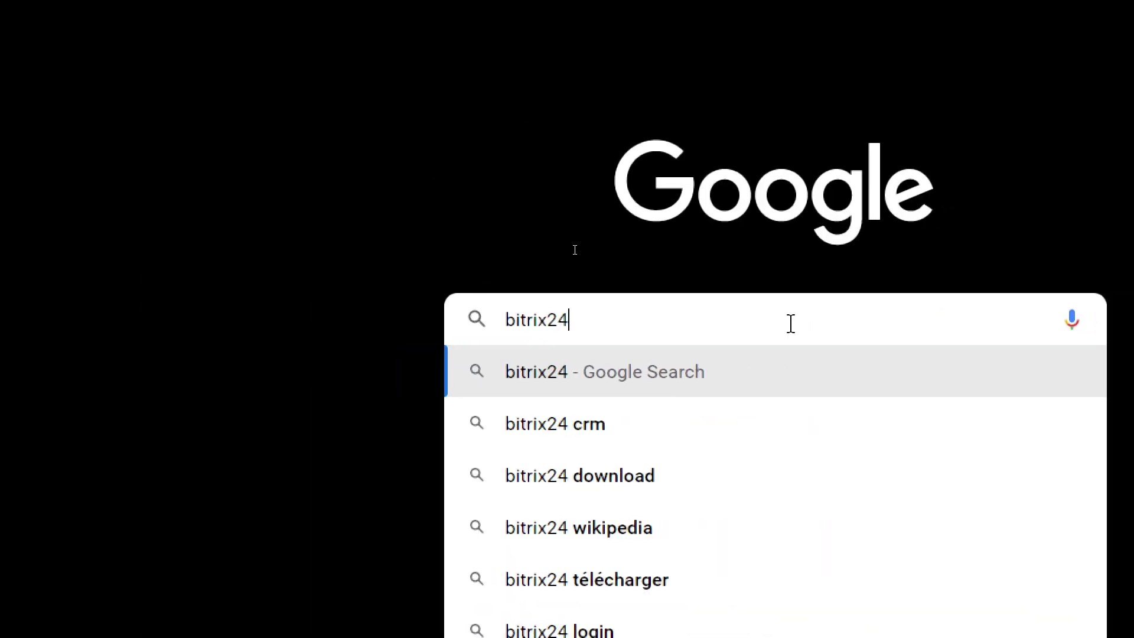
key("Return")
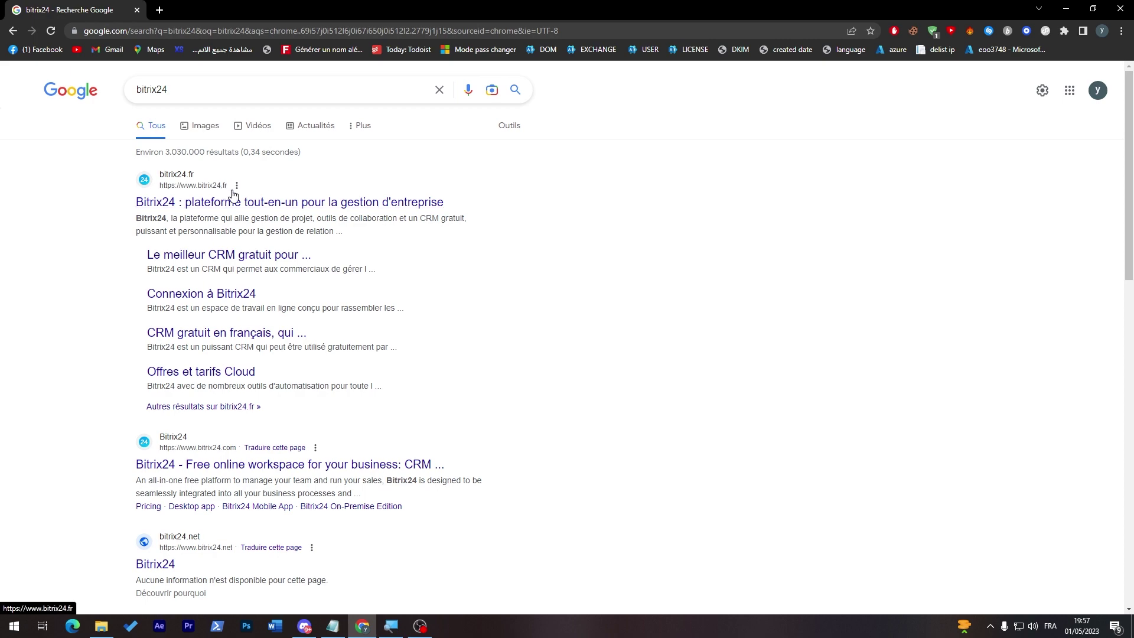
left_click(189, 468)
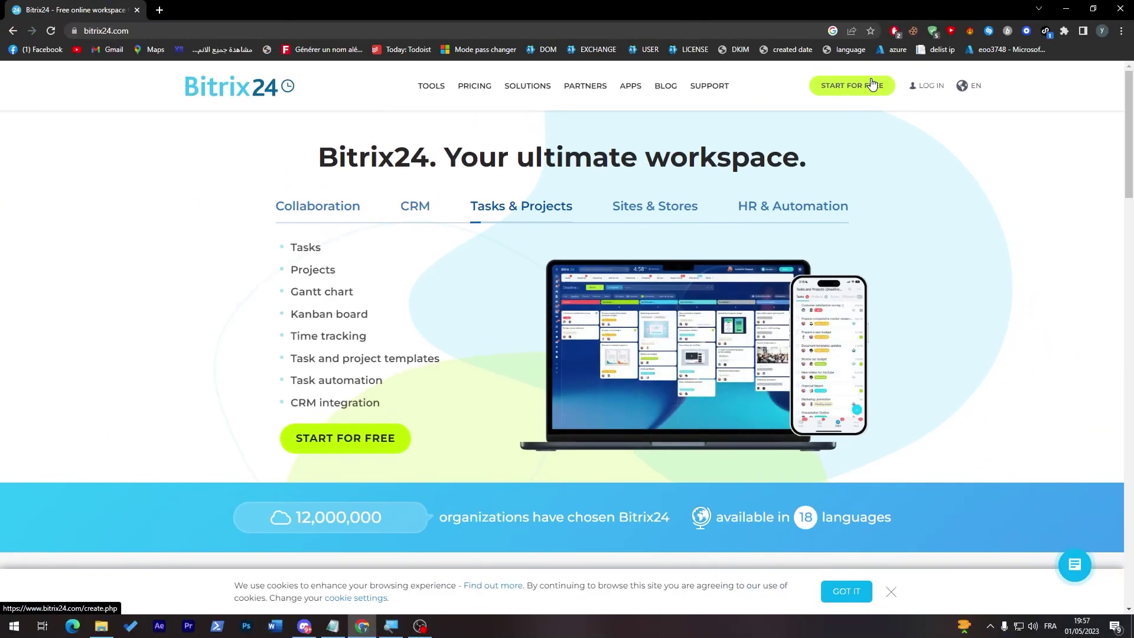
Browse the Sites & Stores feature category on bitrix24.com, then start the free sign-up.
left_click(793, 295)
left_click(356, 218)
left_click(646, 220)
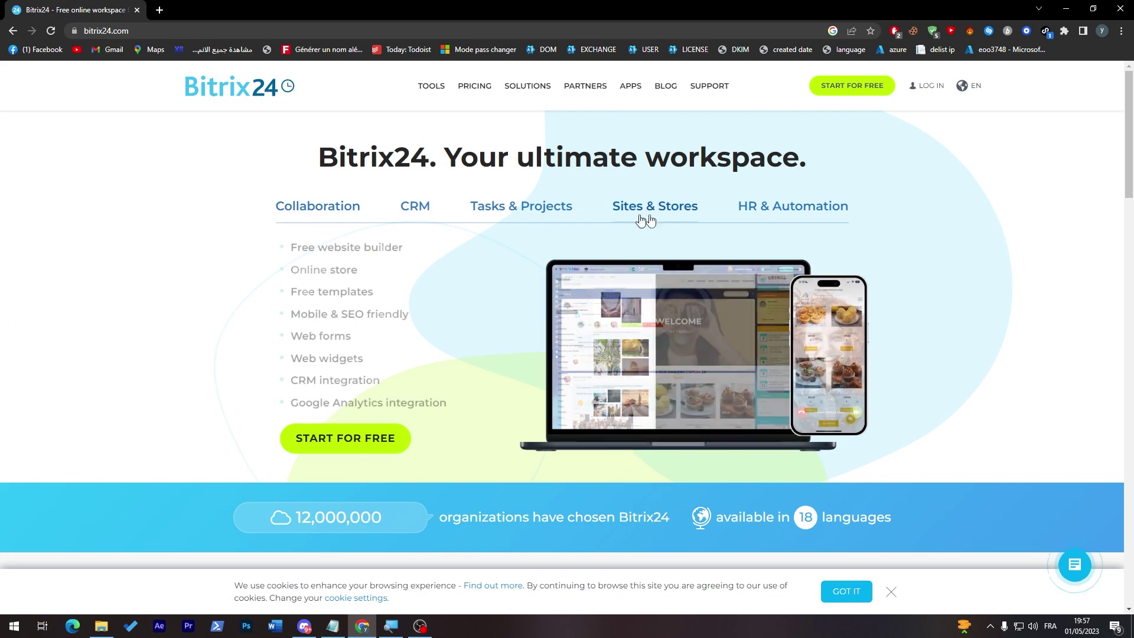
left_click(486, 220)
left_click(653, 220)
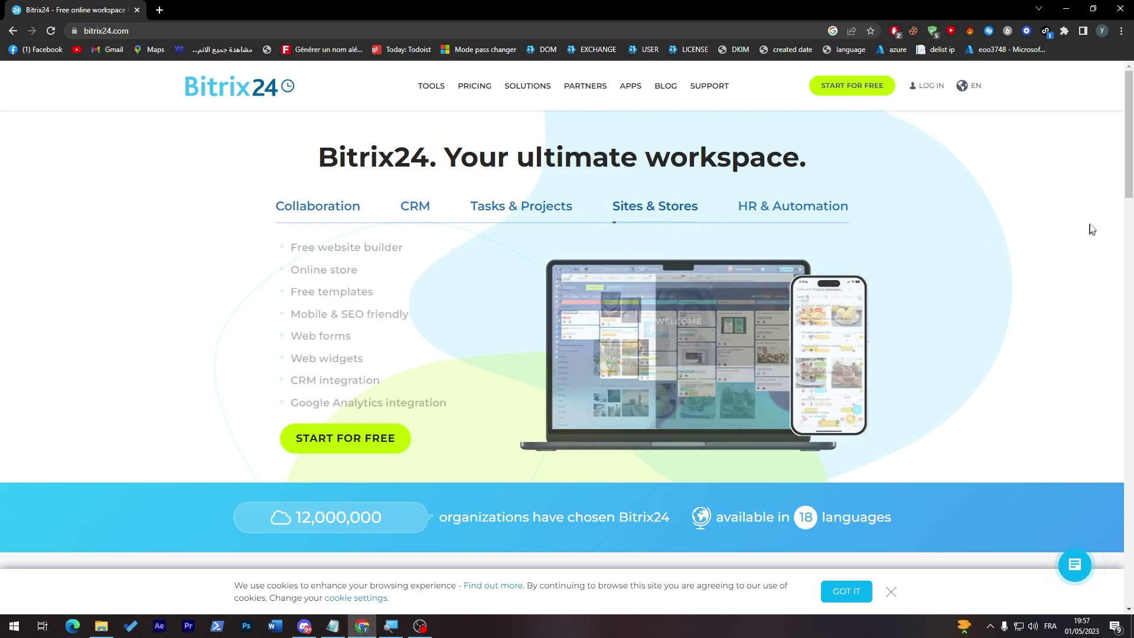
scroll(1123, 231, "down", 5)
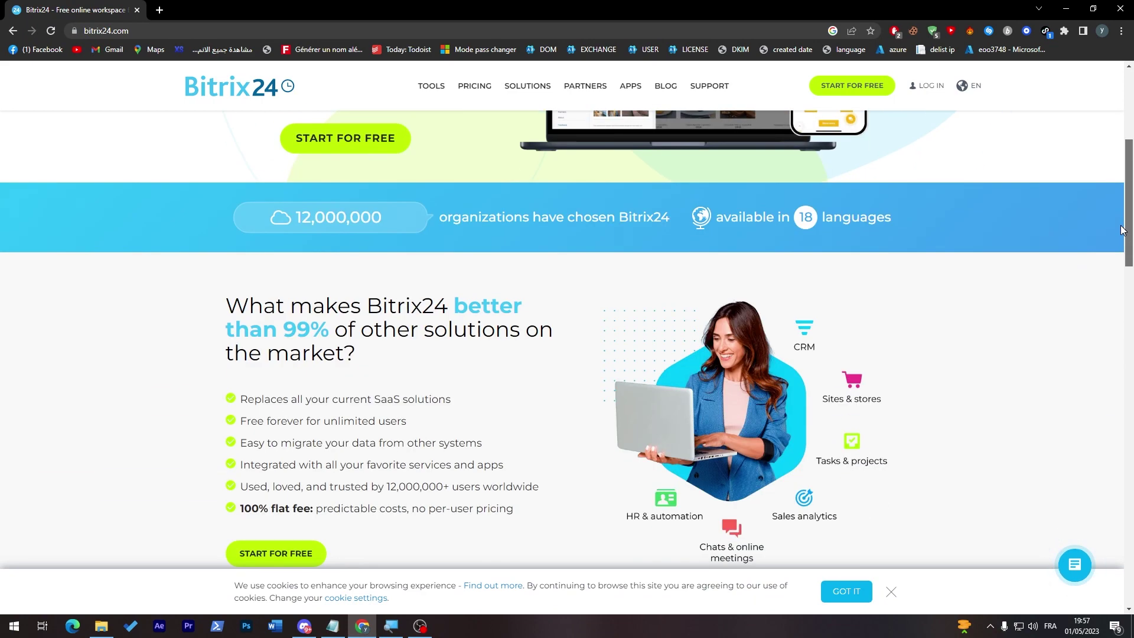
scroll(1122, 230, "up", 5)
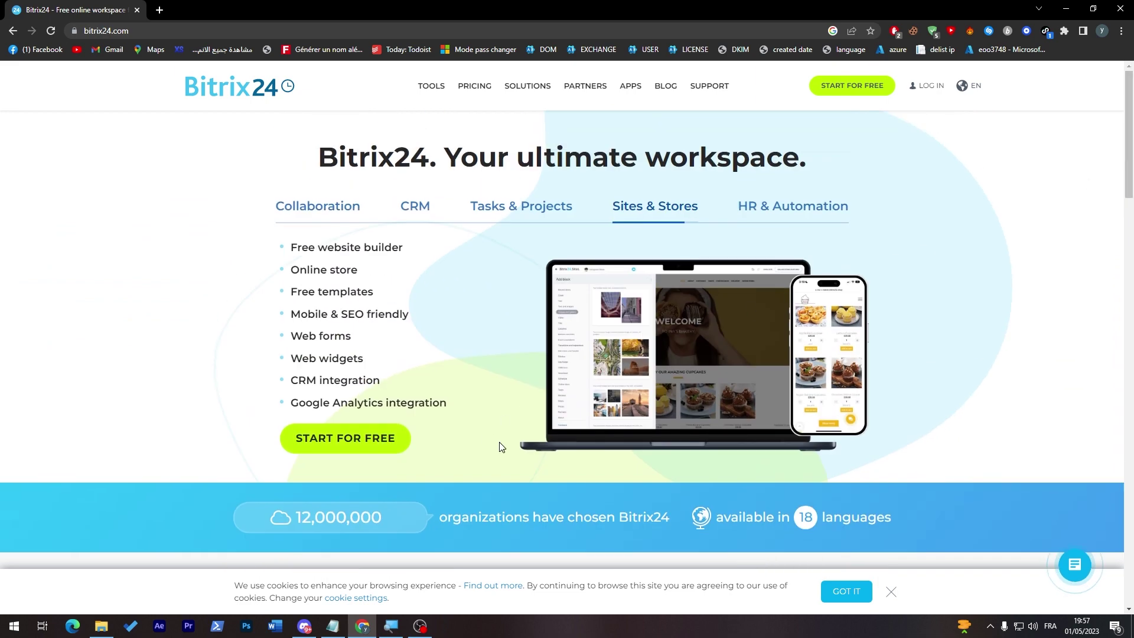
left_click(367, 438)
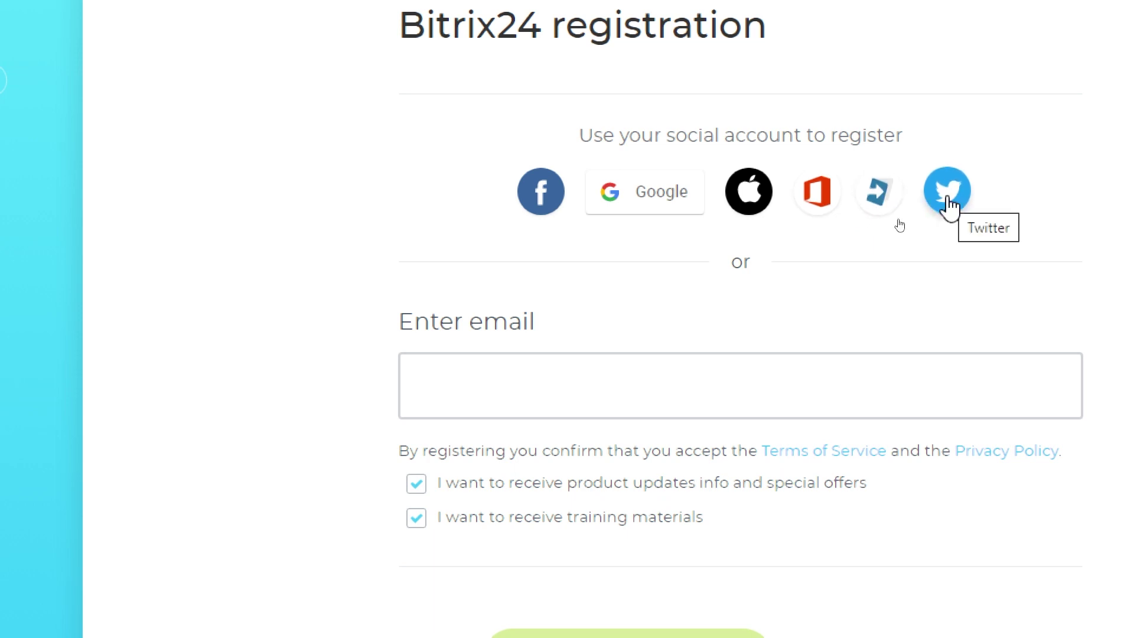
Register with a Google account chosen in the account-picker popup.
left_click(673, 195)
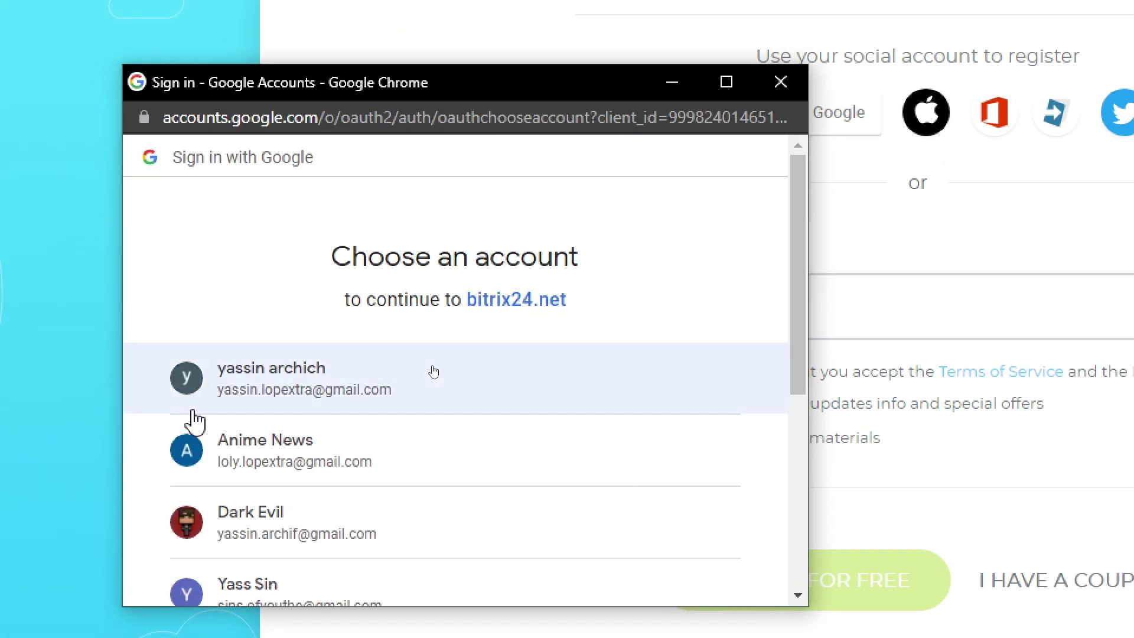
left_click(325, 389)
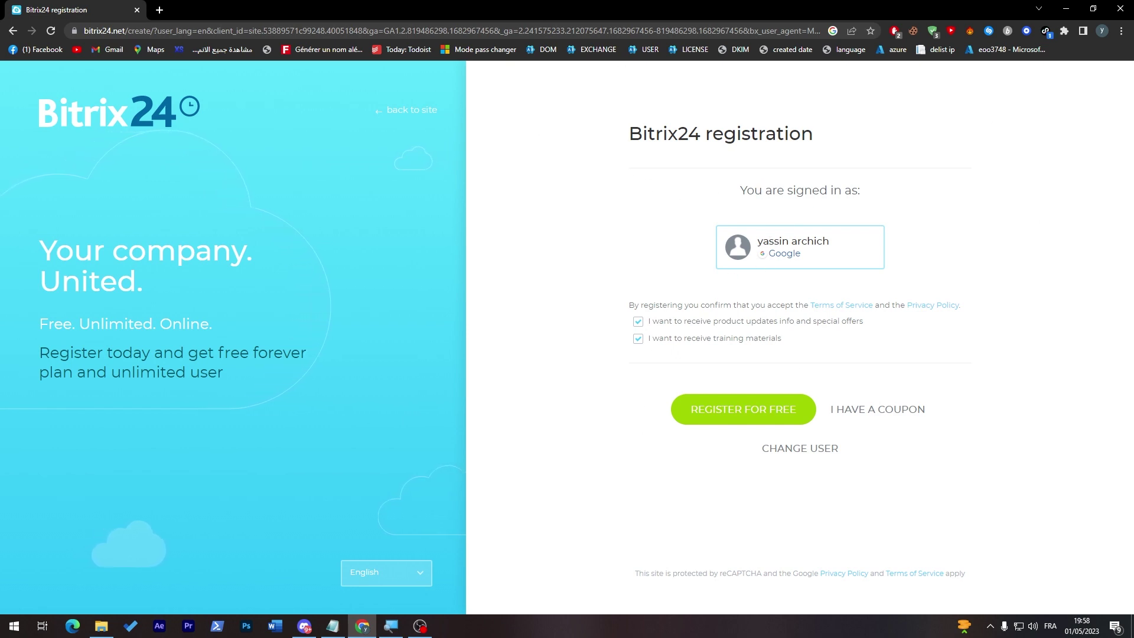
left_click_drag(863, 191, 614, 217)
Submit the free registration and look over the new workspace's web address.
left_click(556, 412)
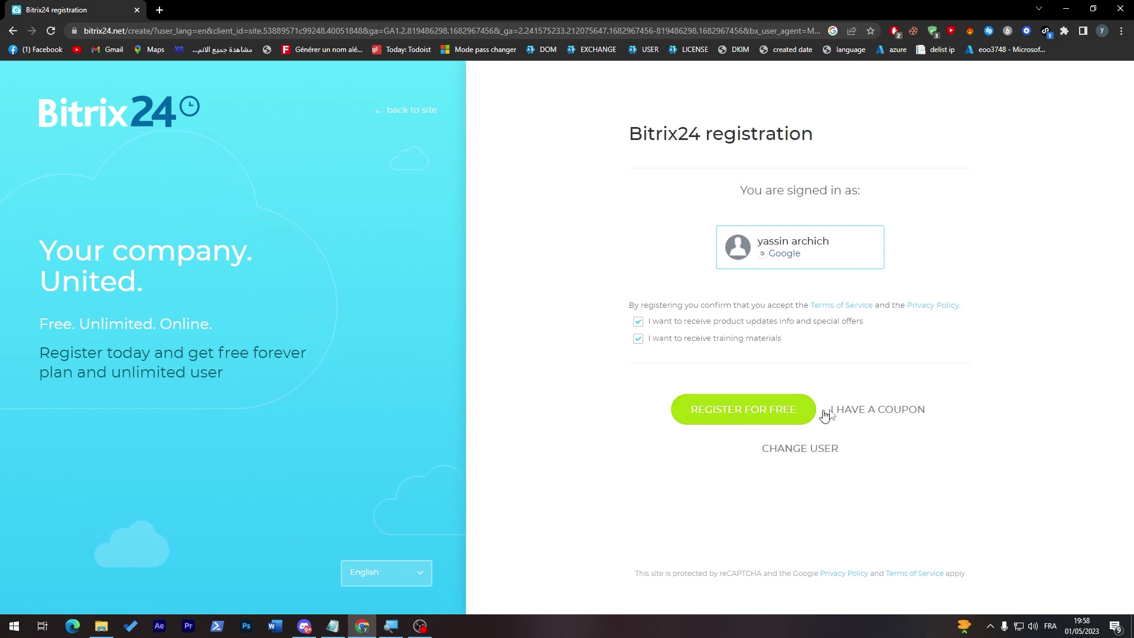
left_click(772, 415)
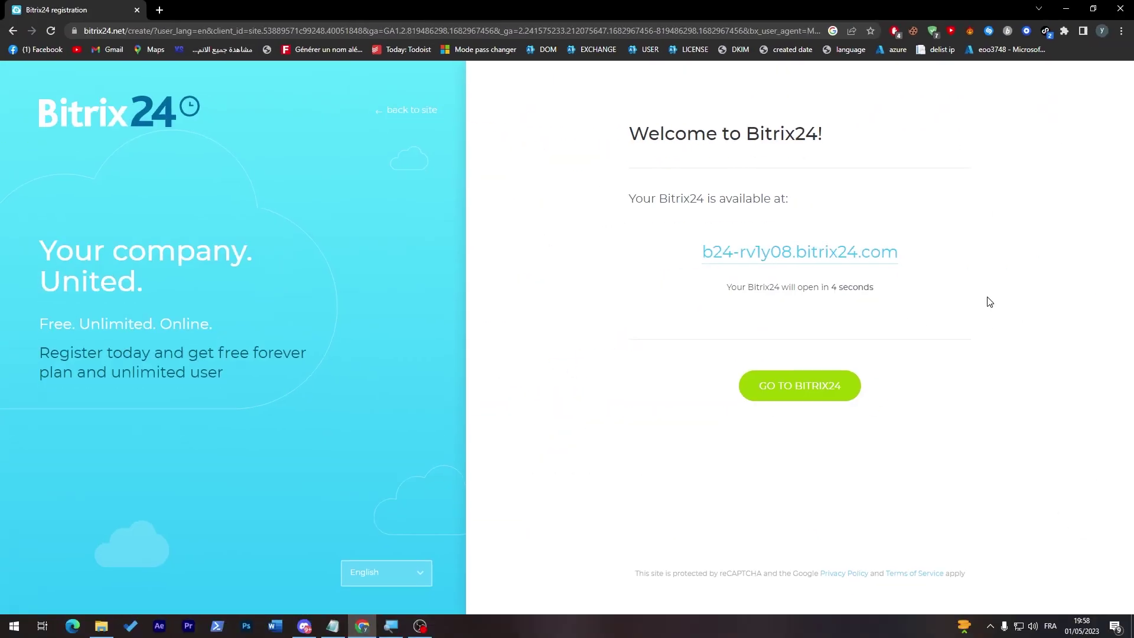
left_click_drag(693, 256, 916, 253)
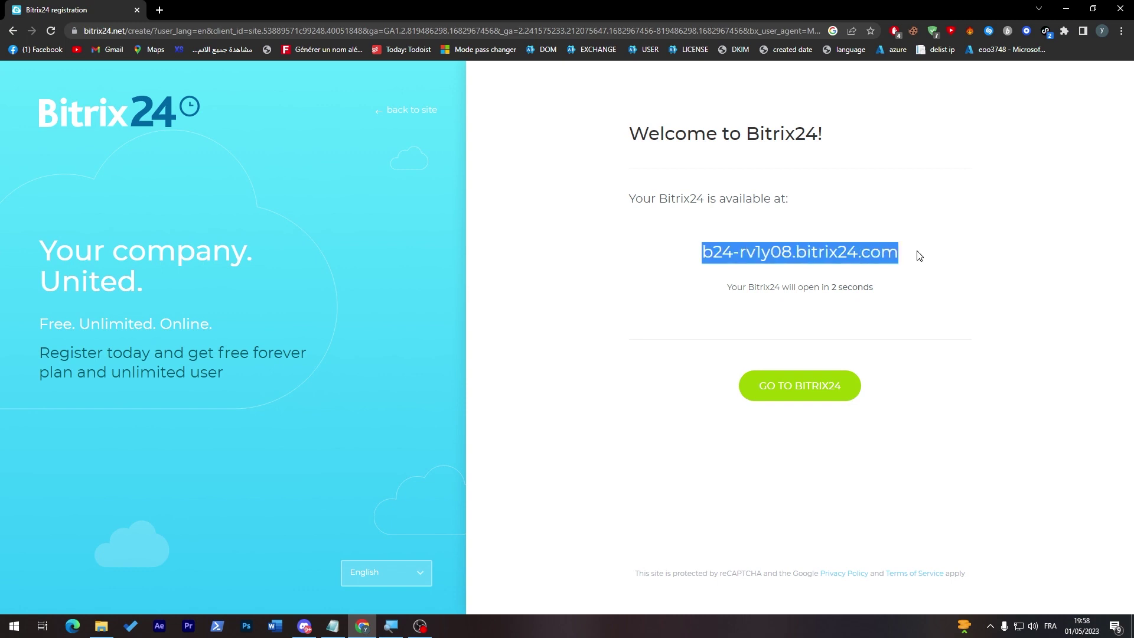
left_click(916, 253)
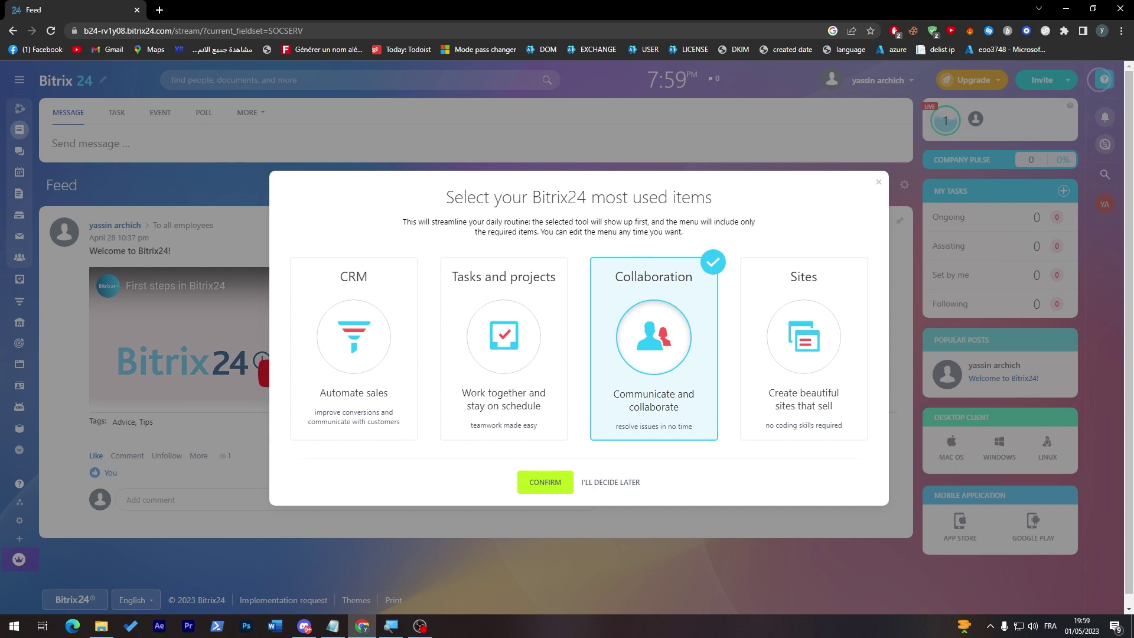
Postpone choosing the most-used tools with I'll decide later.
left_click_drag(482, 197, 662, 222)
left_click(601, 219)
left_click(615, 483)
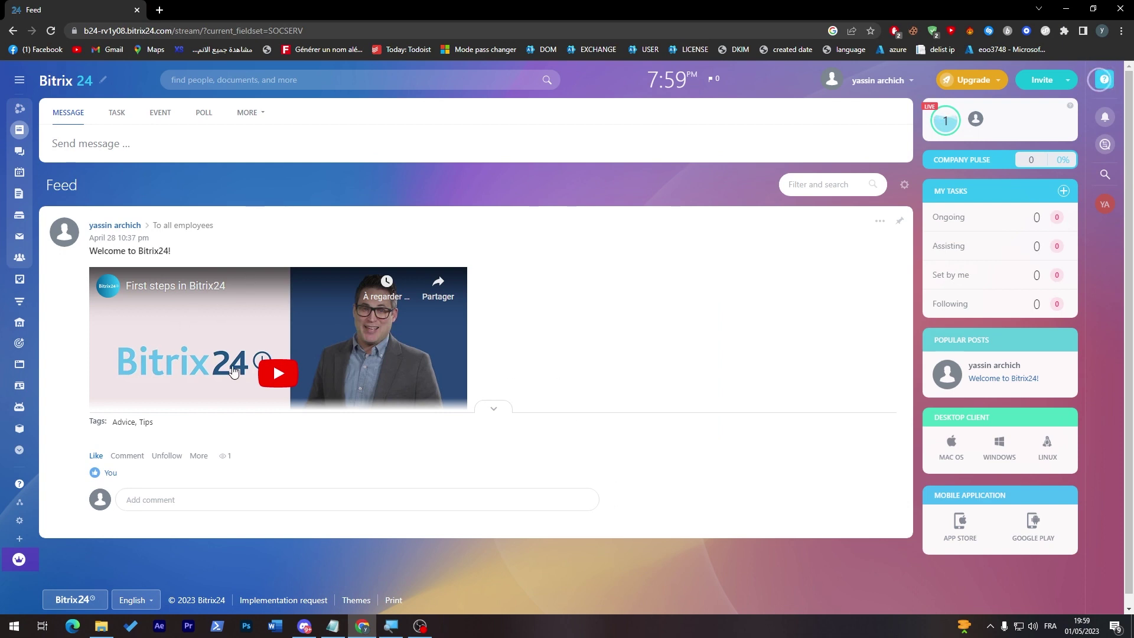
Expand the post composer for All employees, type test text, then clear it.
double_click(500, 415)
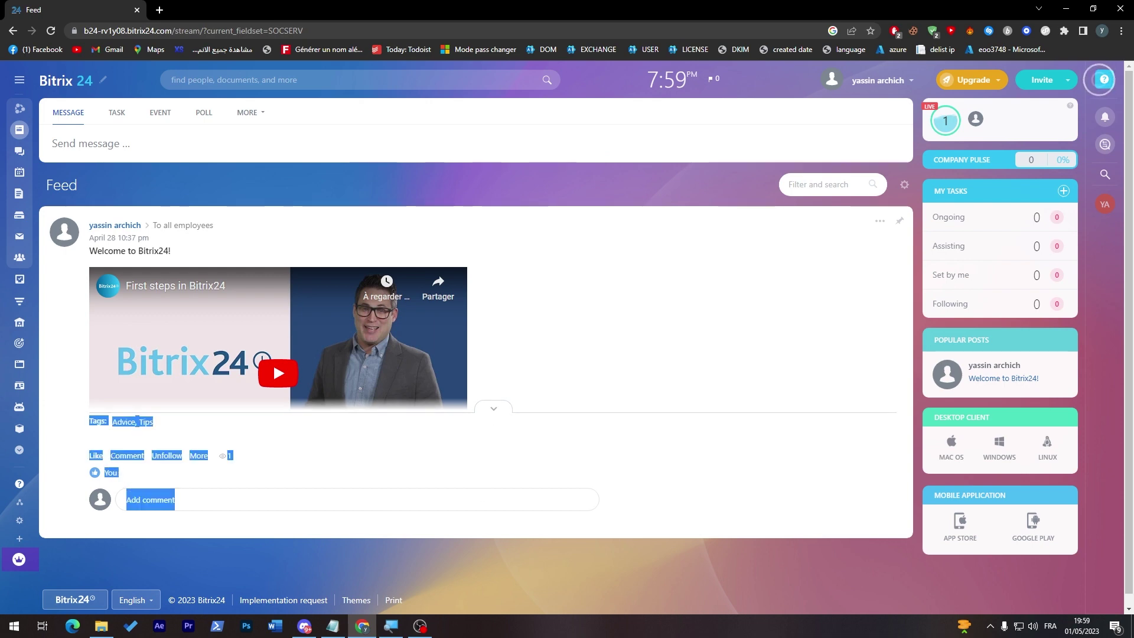
left_click(512, 457)
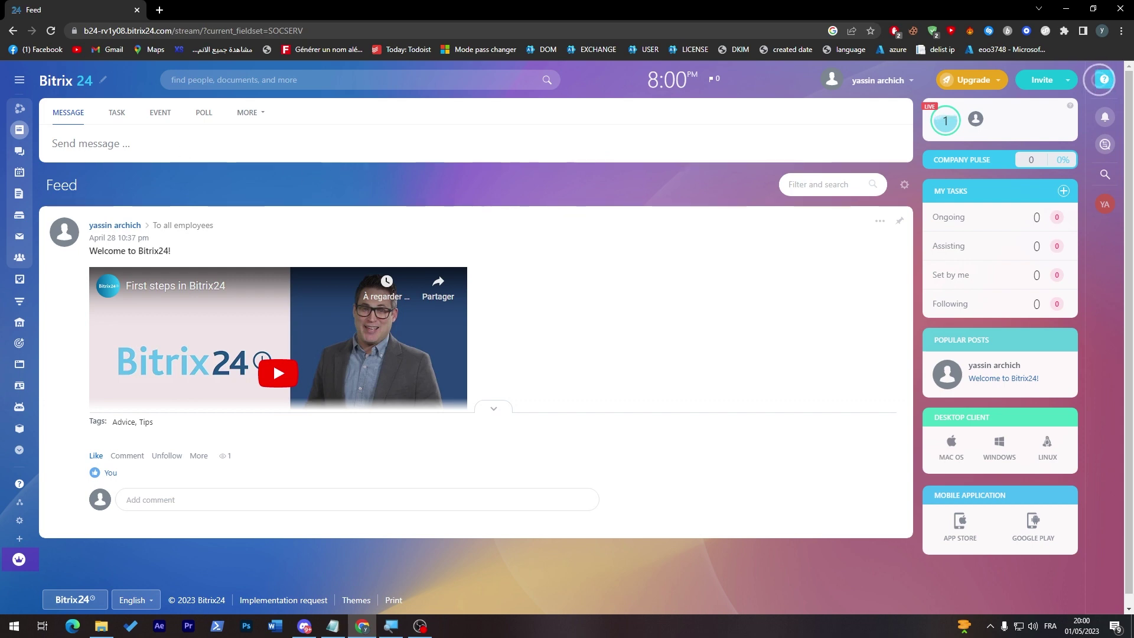
left_click(96, 151)
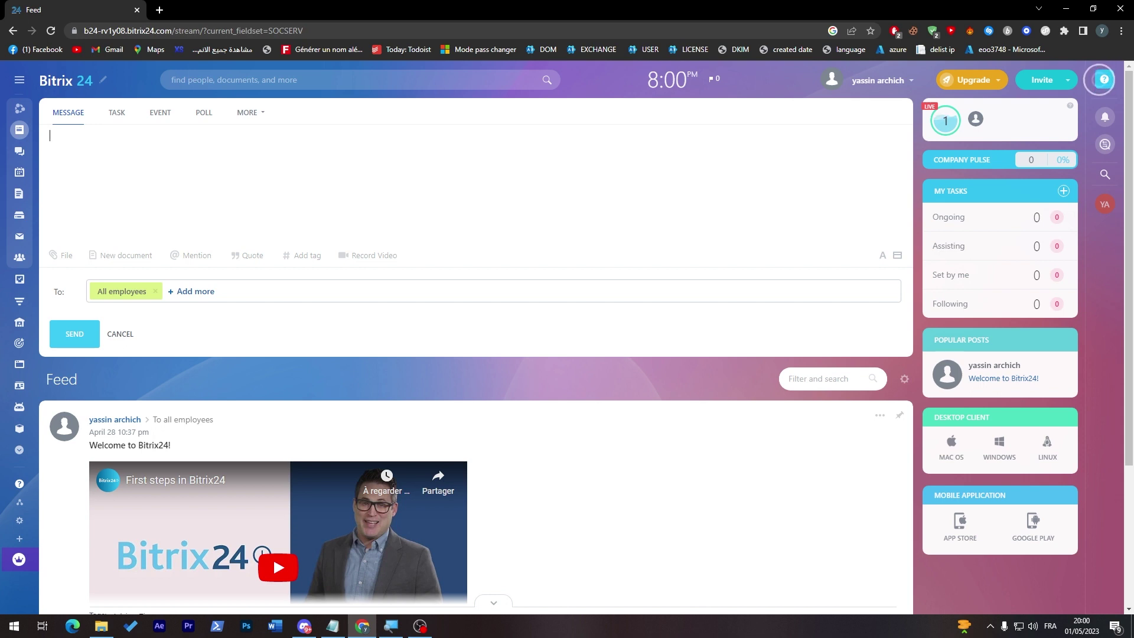
left_click(50, 135)
type("eazezaeza")
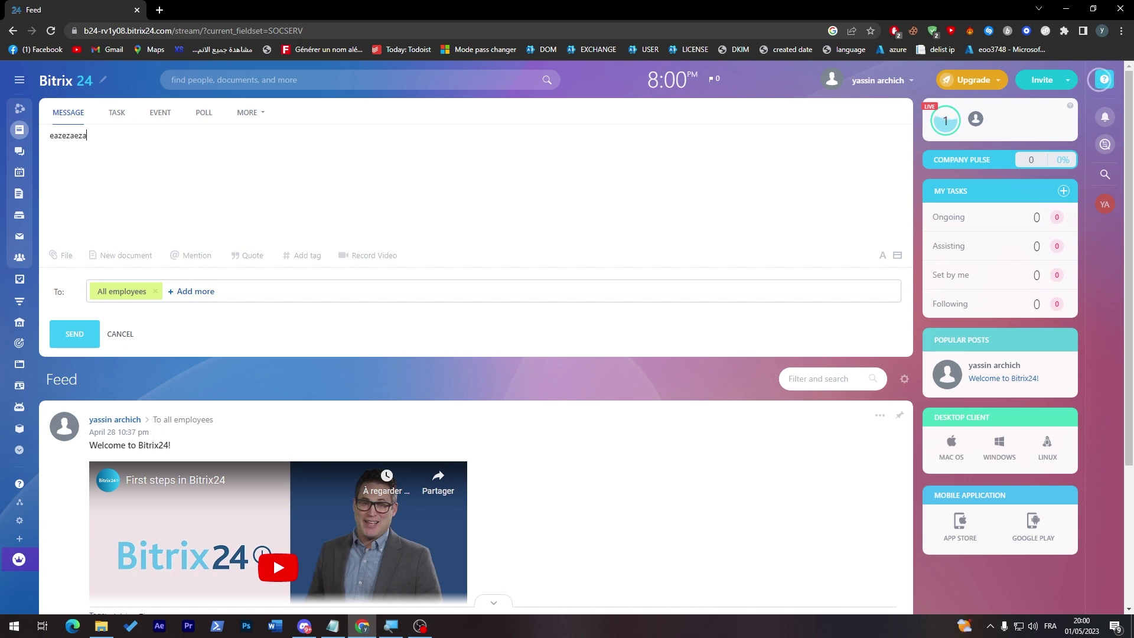
type("e")
key("ctrl+a")
key("BackSpace")
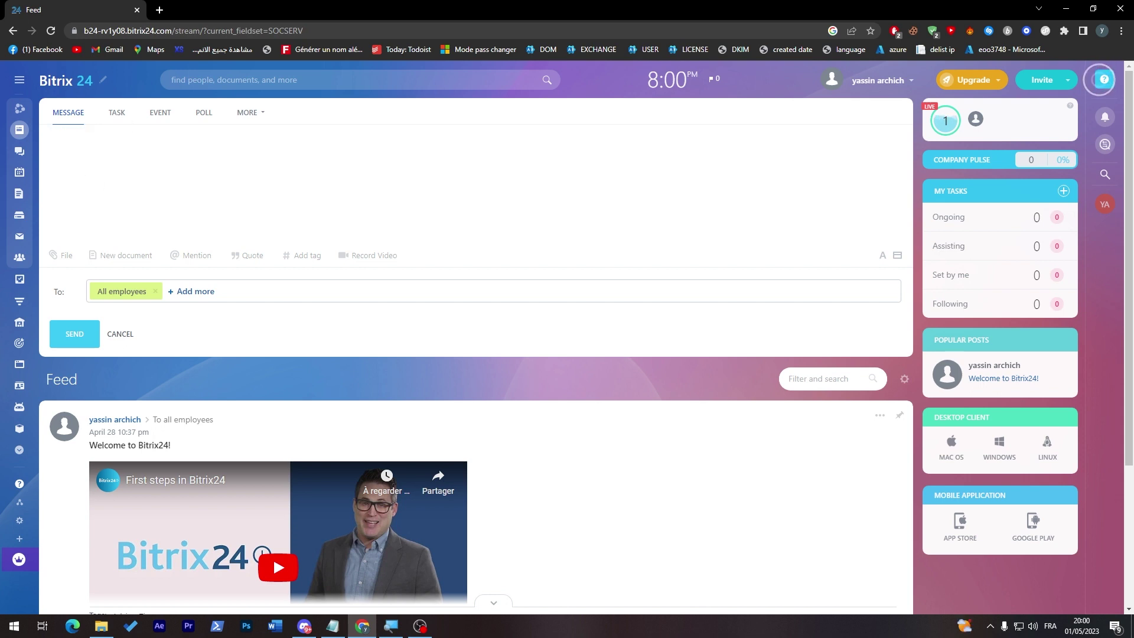
Collapse the empty message, open the task composer, and close the new event form.
left_click(115, 117)
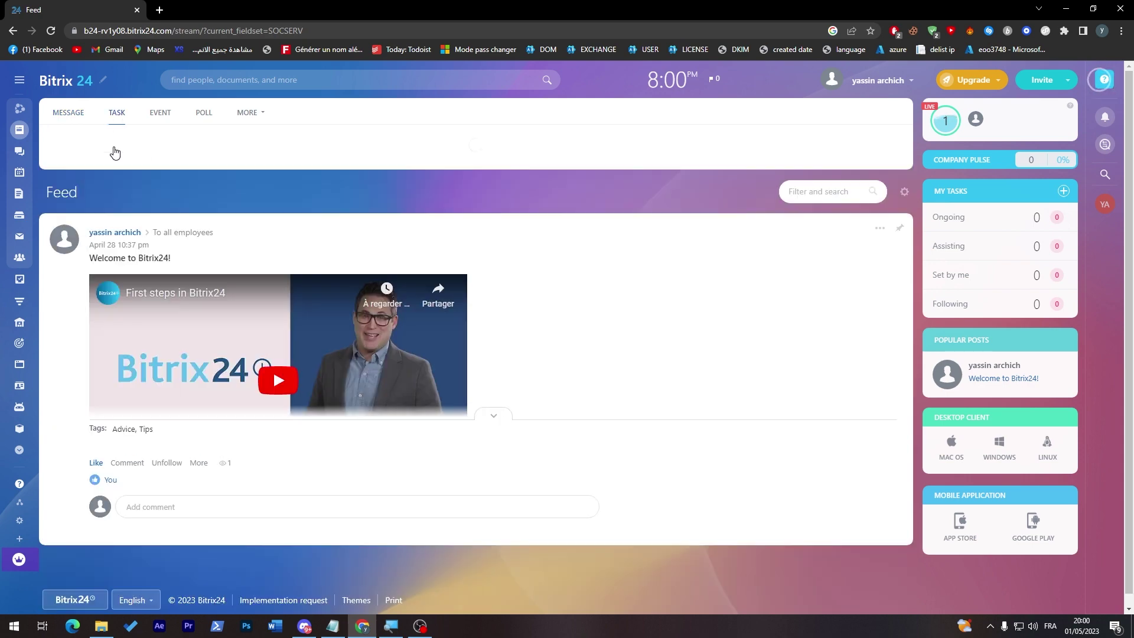
left_click(124, 152)
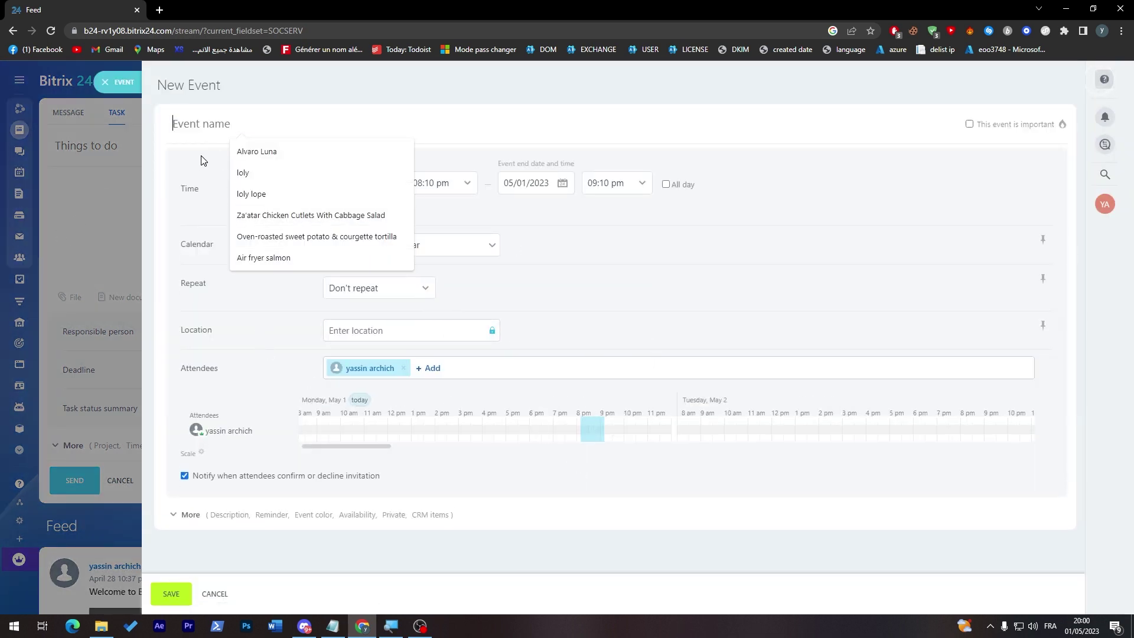
left_click(501, 83)
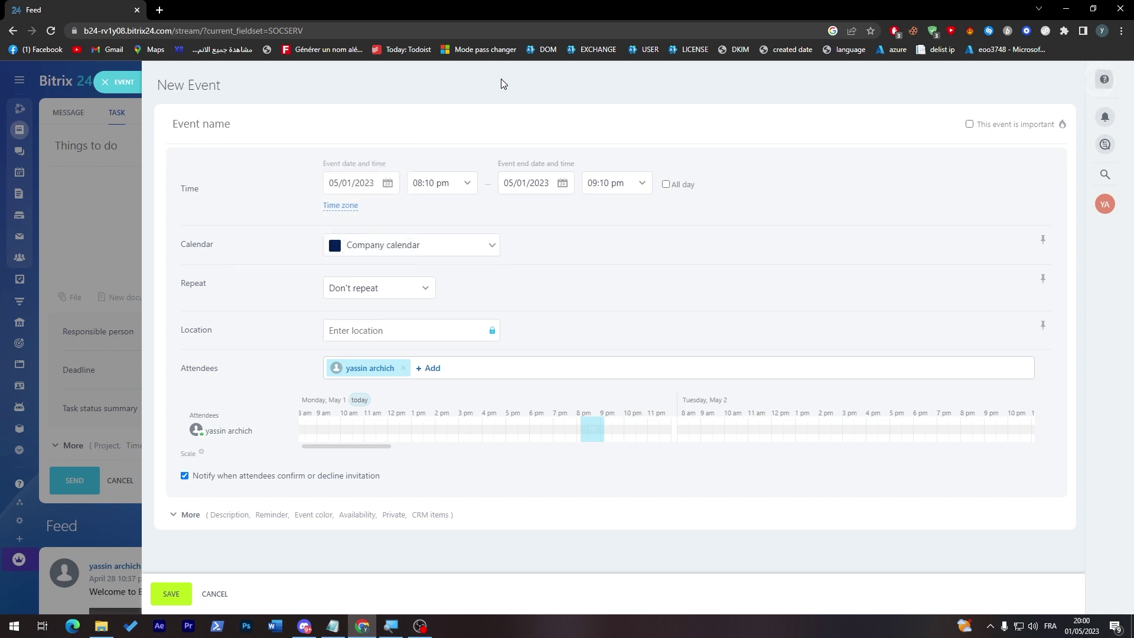
left_click(105, 86)
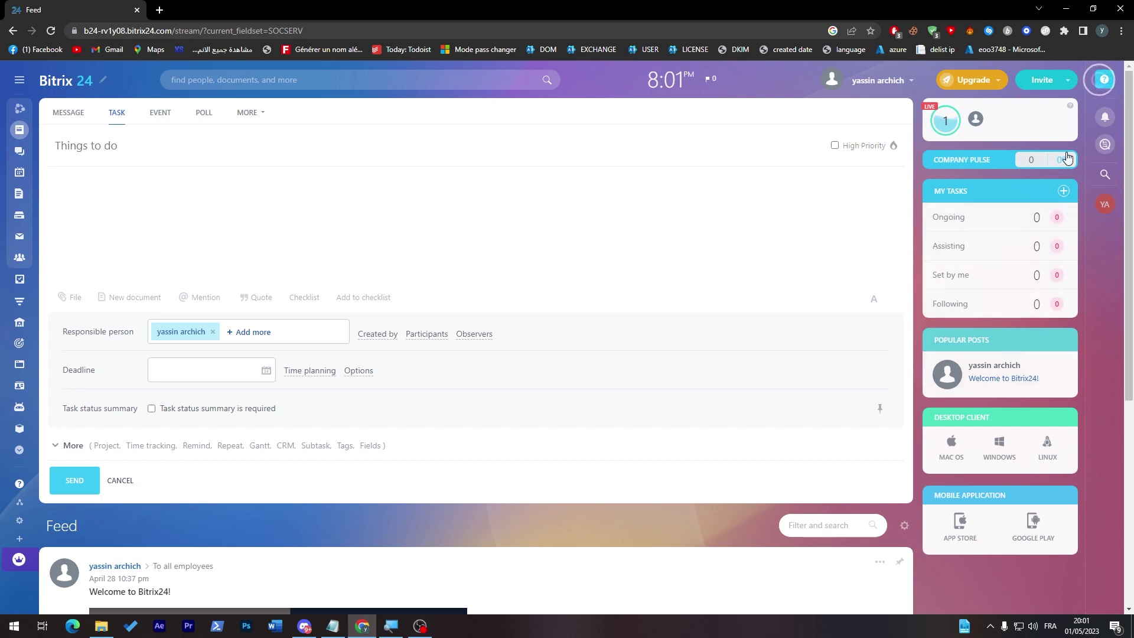
Open the plan panel and read why to upgrade from the Free plan.
left_click(999, 80)
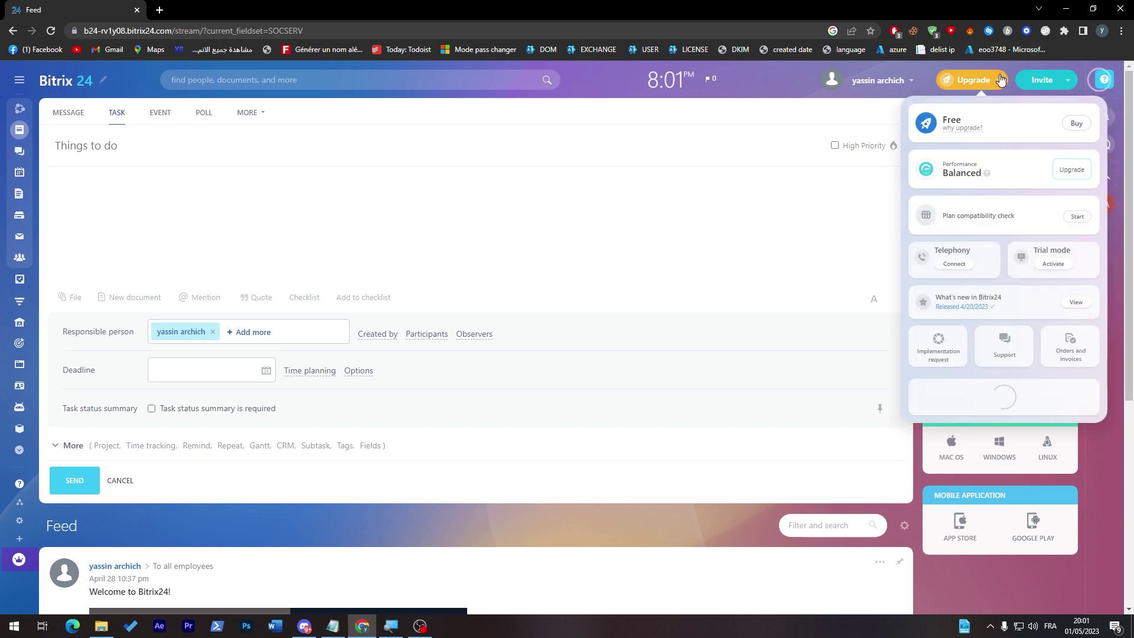
left_click(954, 128)
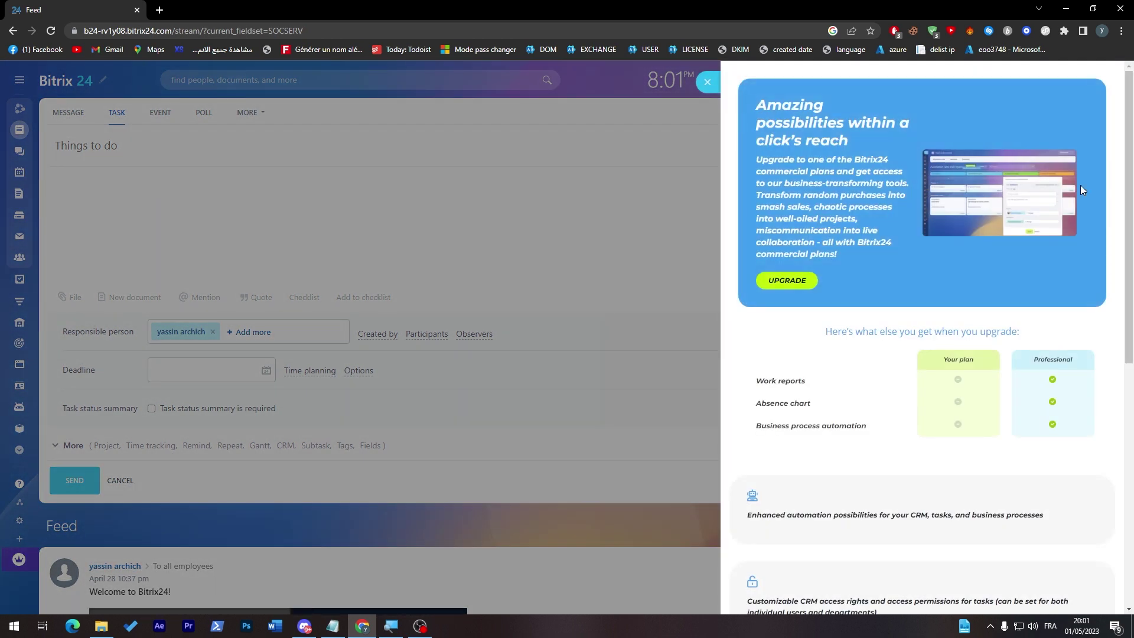
scroll(1087, 207, "down", 2)
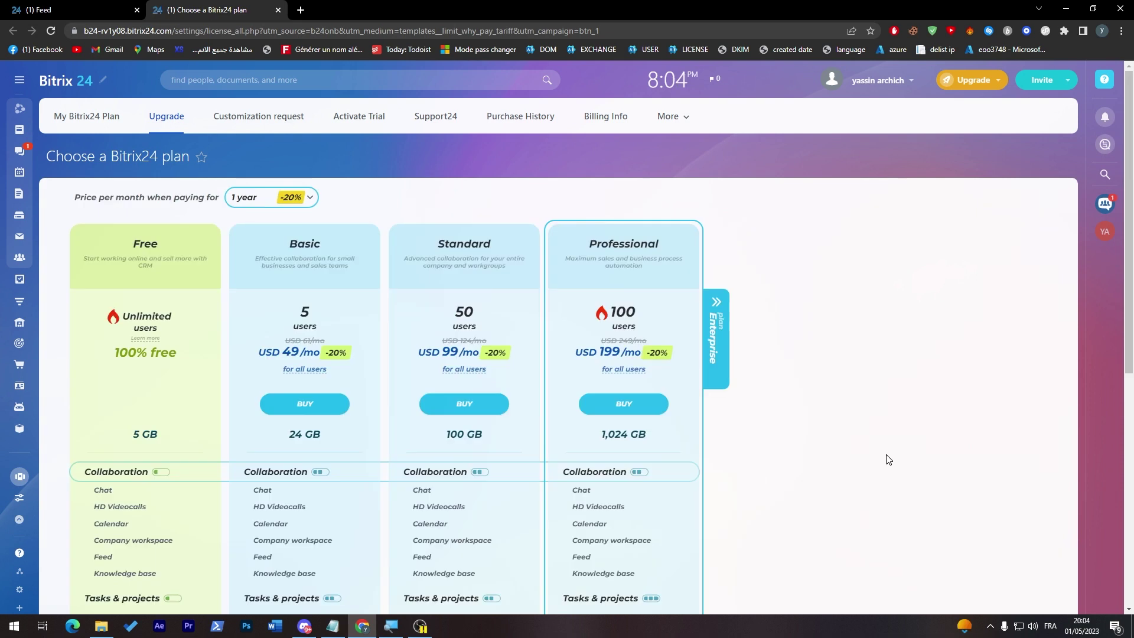
left_click_drag(1128, 312, 1128, 359)
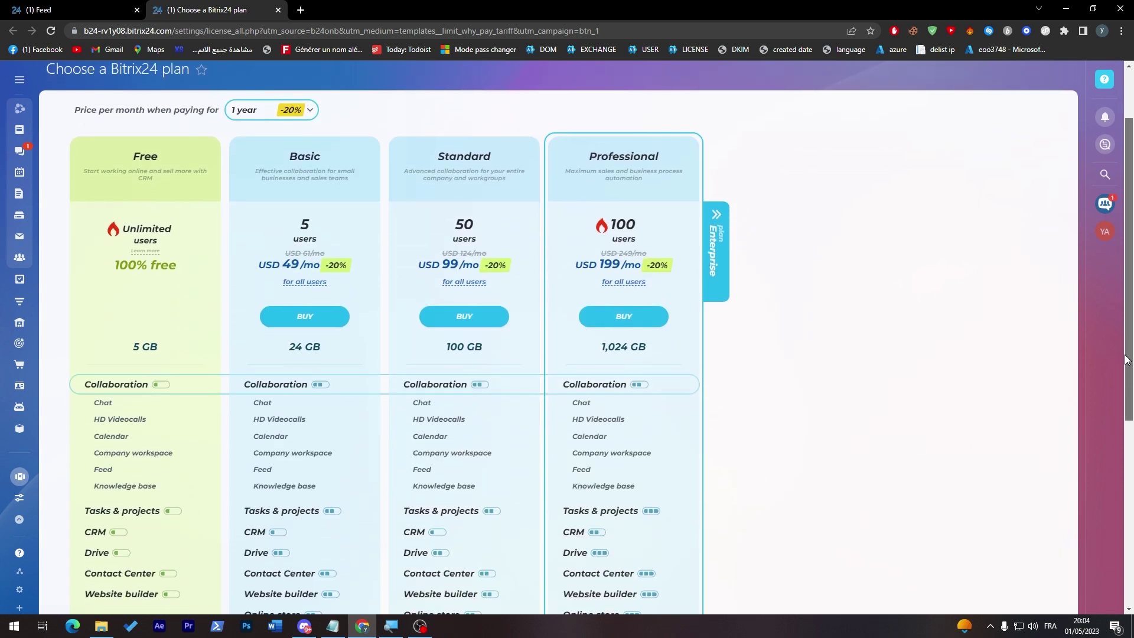
left_click_drag(1127, 359, 1125, 380)
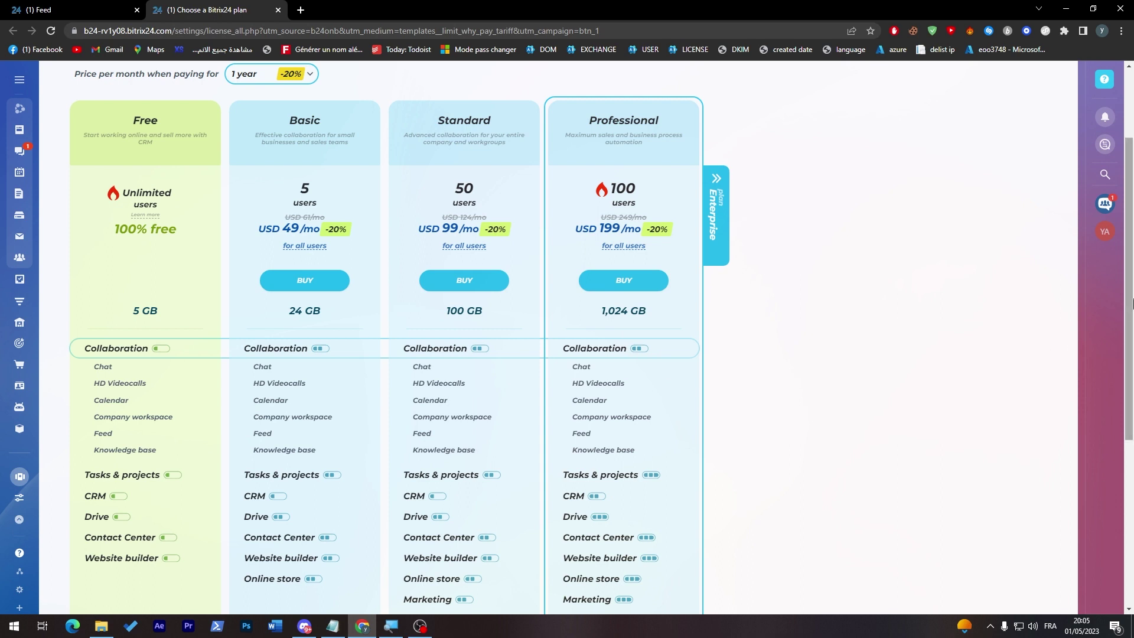
scroll(1132, 294, "down", 2)
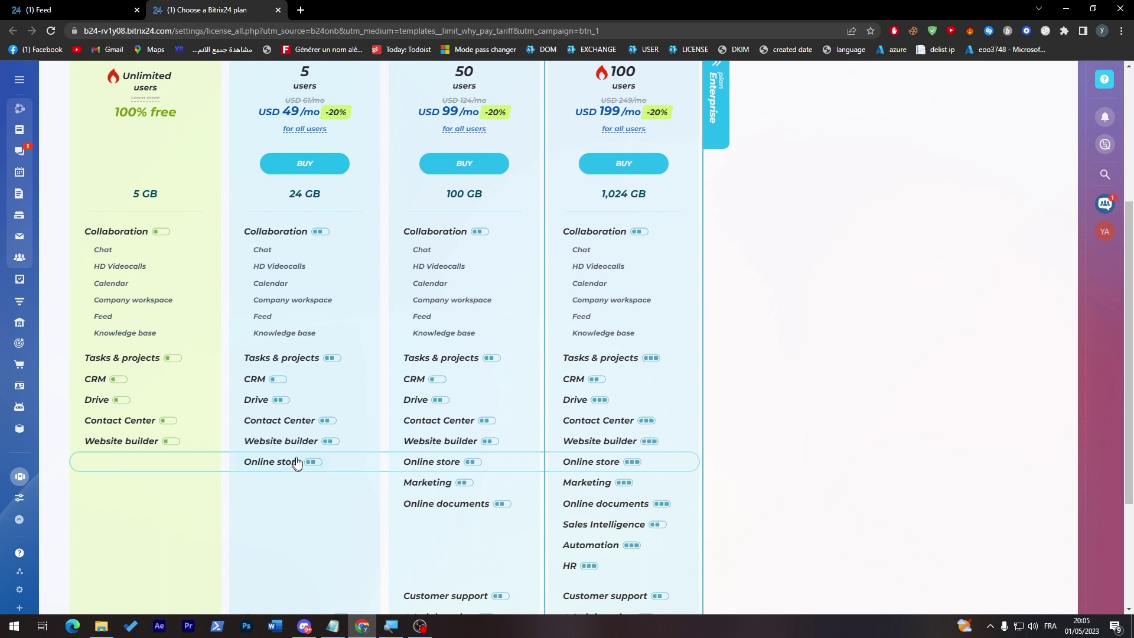
left_click_drag(1133, 313, 1132, 253)
scroll(1014, 347, "down", 3)
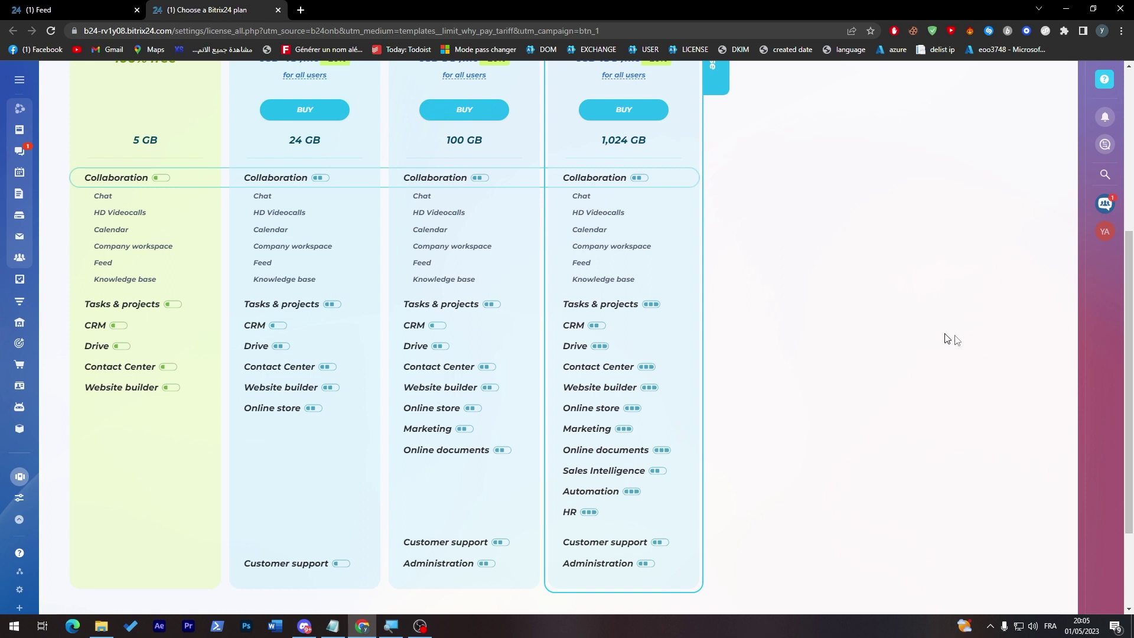
mouse_move(1131, 284)
left_mouse_down()
mouse_move(1131, 201)
mouse_move(1125, 293)
left_mouse_up()
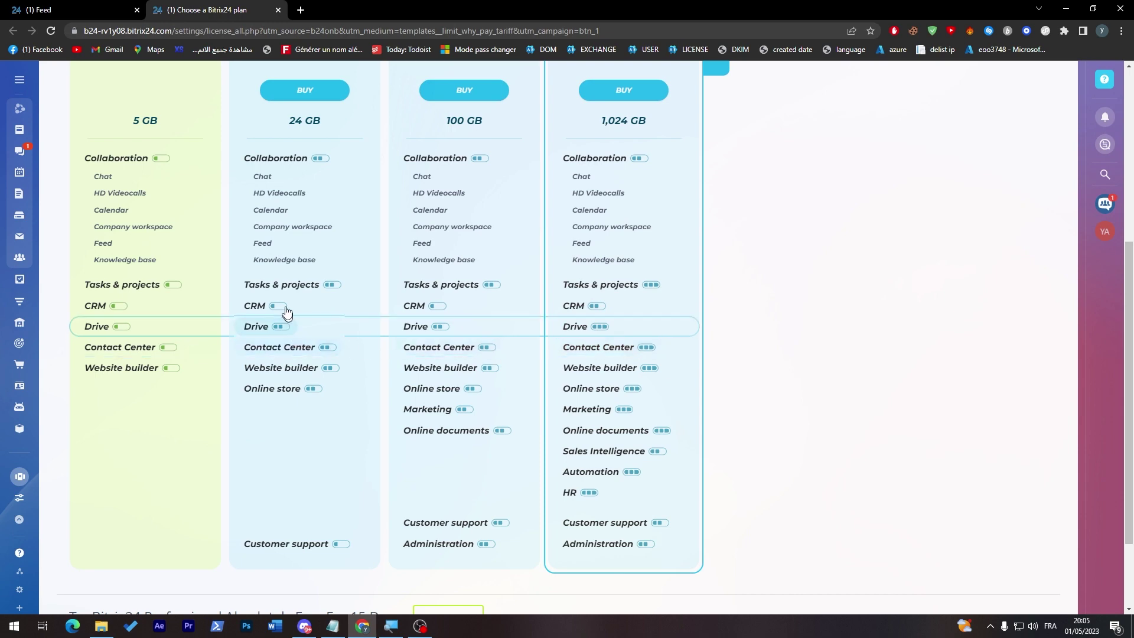
scroll(1126, 388, "down", 2)
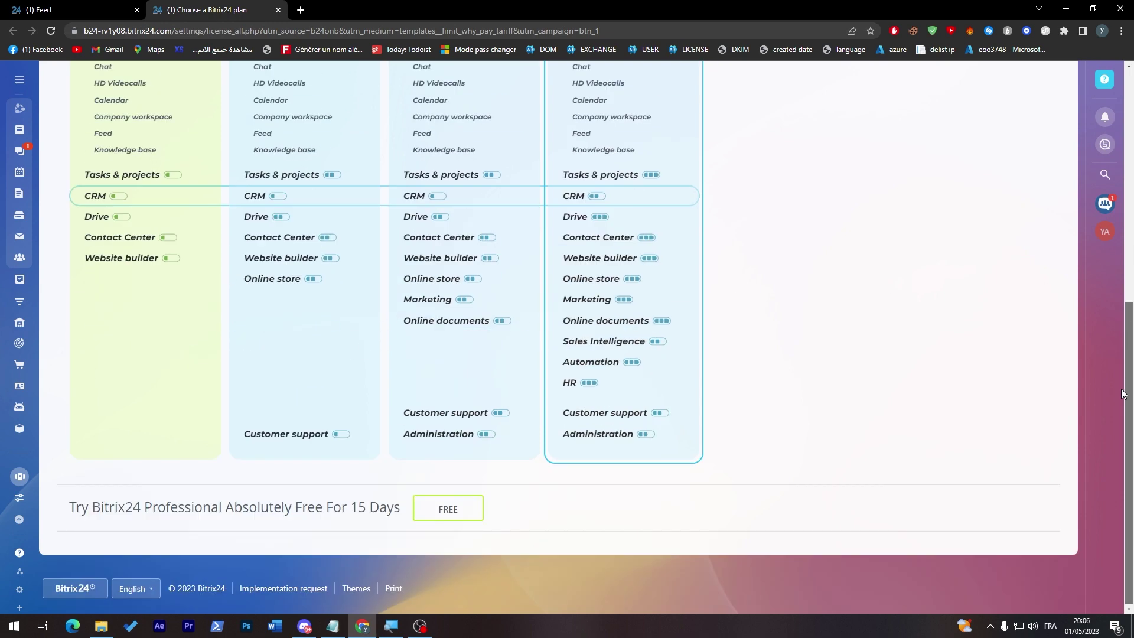
scroll(1132, 260, "up", 3)
scroll(1132, 260, "up", 3)
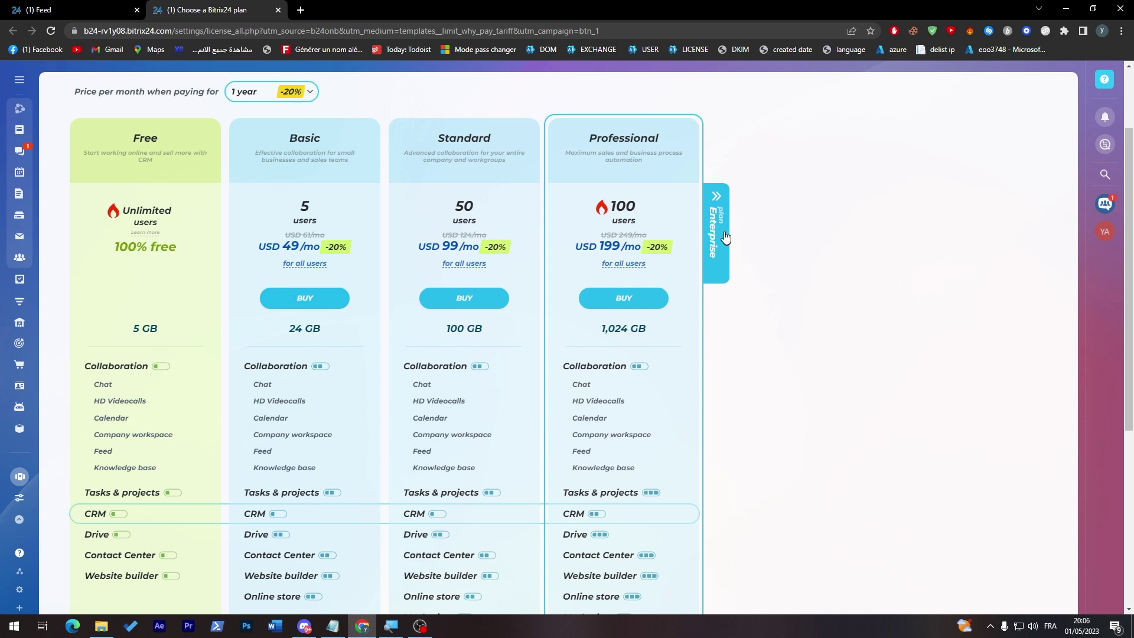
Add the Enterprise plan to the comparison, priced for 10,000 users.
left_click(711, 216)
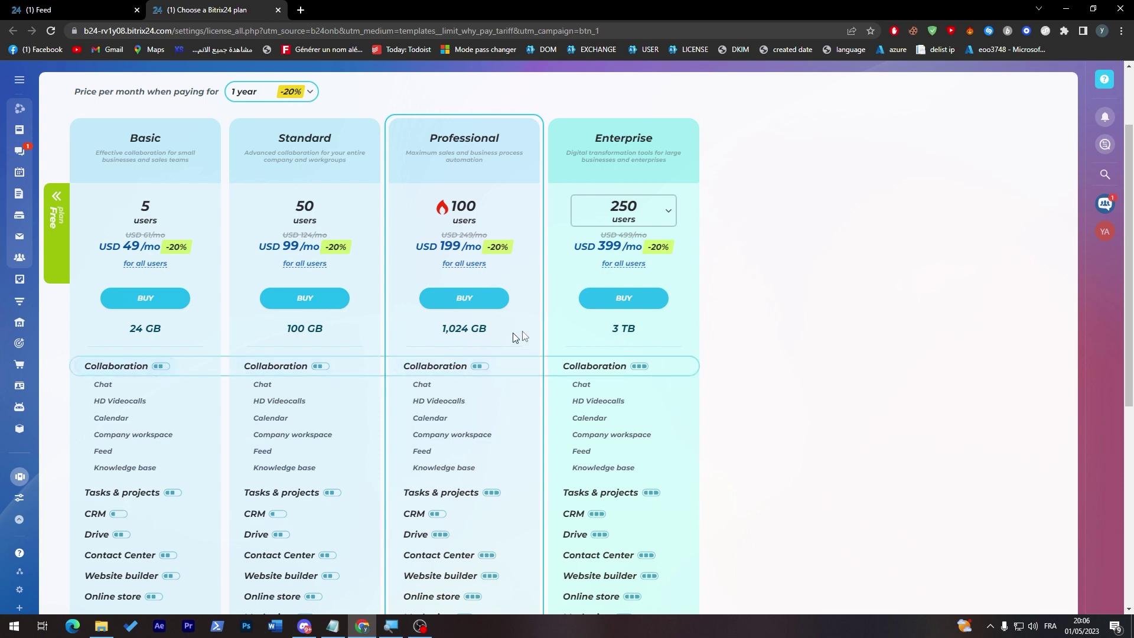
left_click(660, 215)
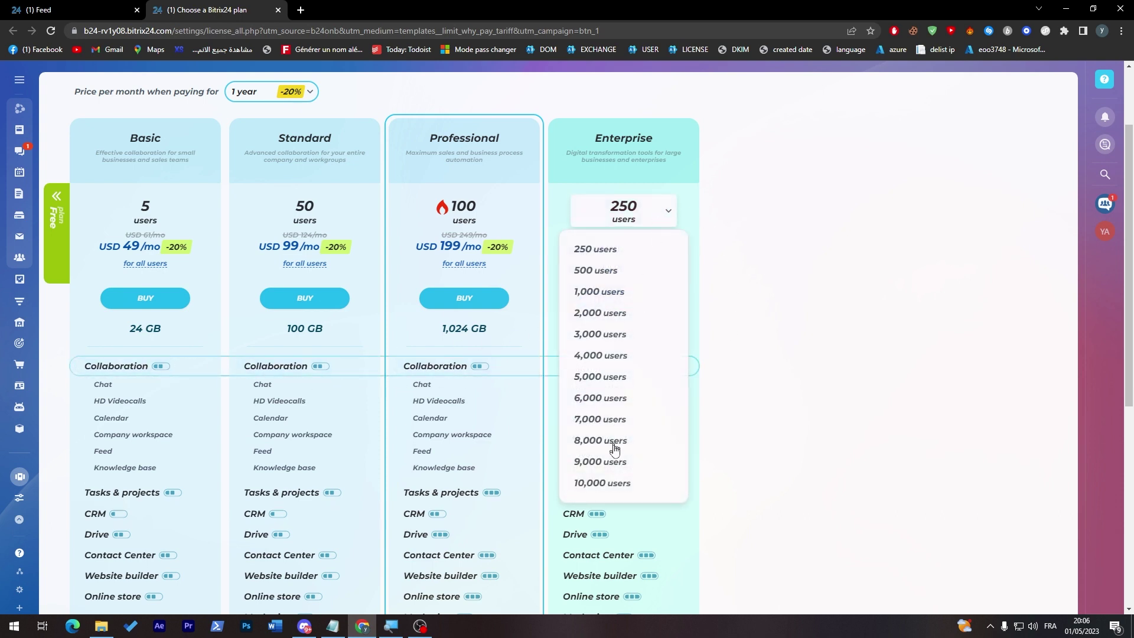
left_click(617, 477)
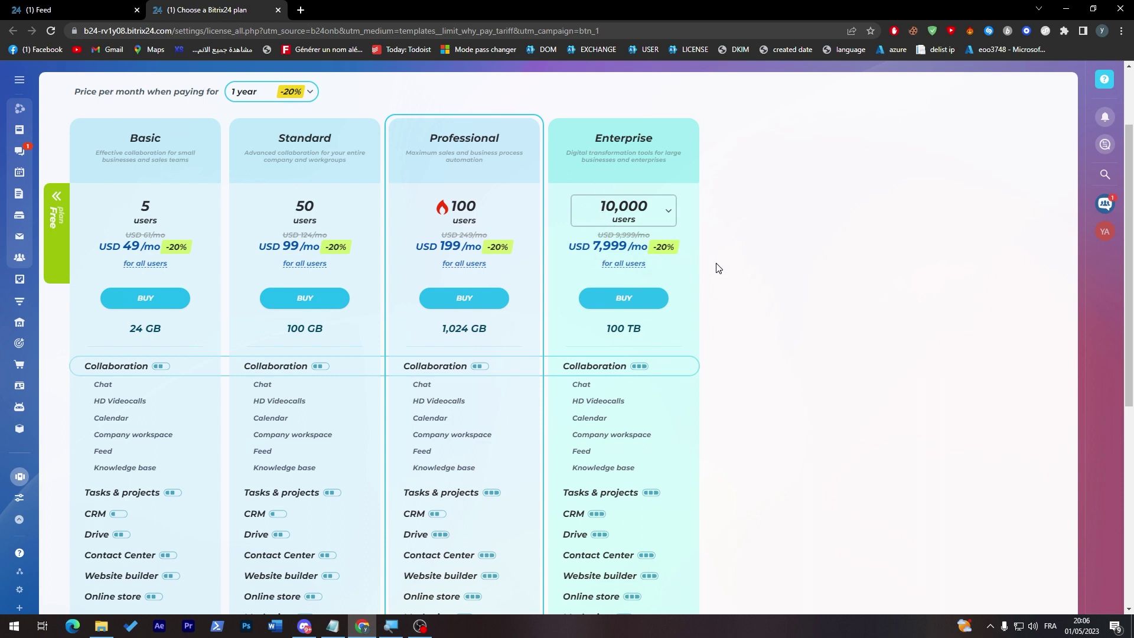
Compare 1-month and 1-year billing, ending on 3-month billing prices.
left_click(307, 96)
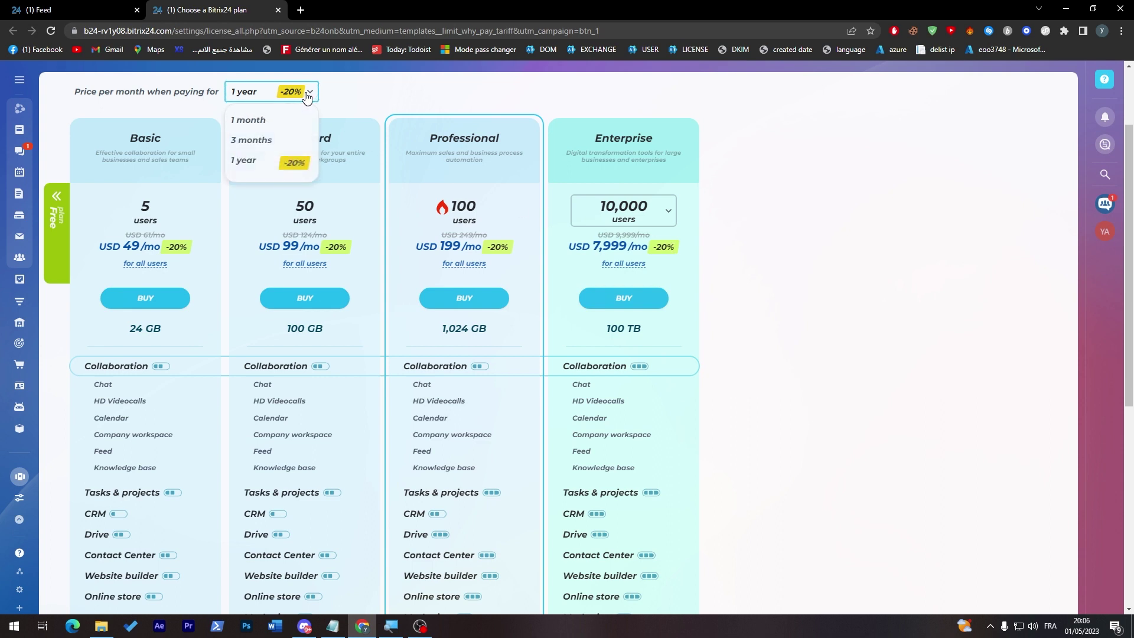
left_click(247, 122)
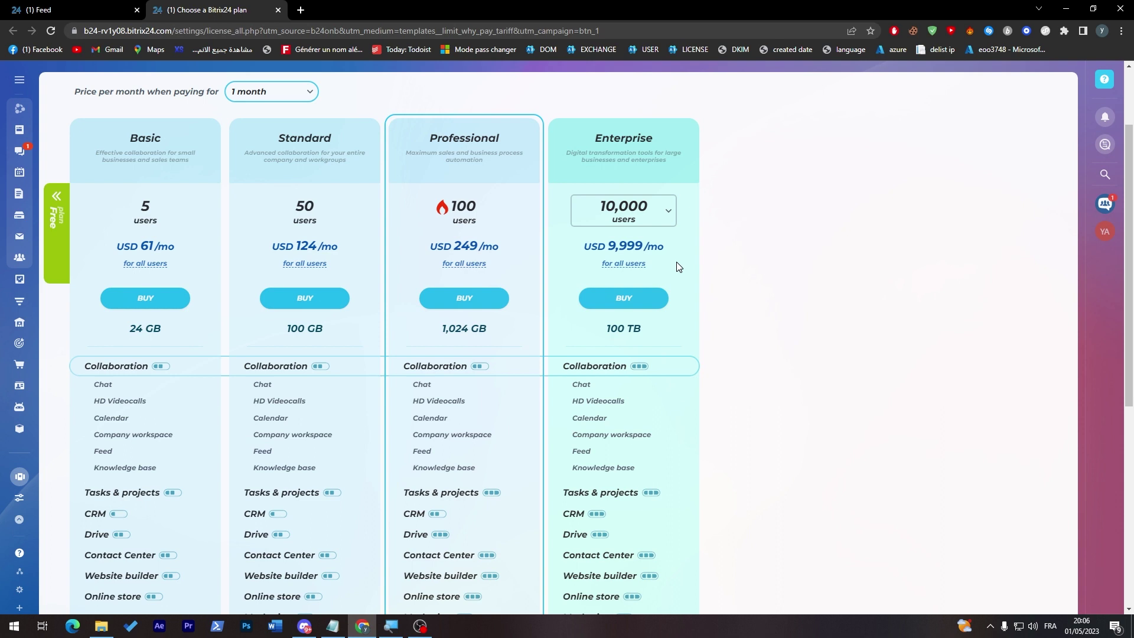
left_click(304, 96)
left_click(254, 160)
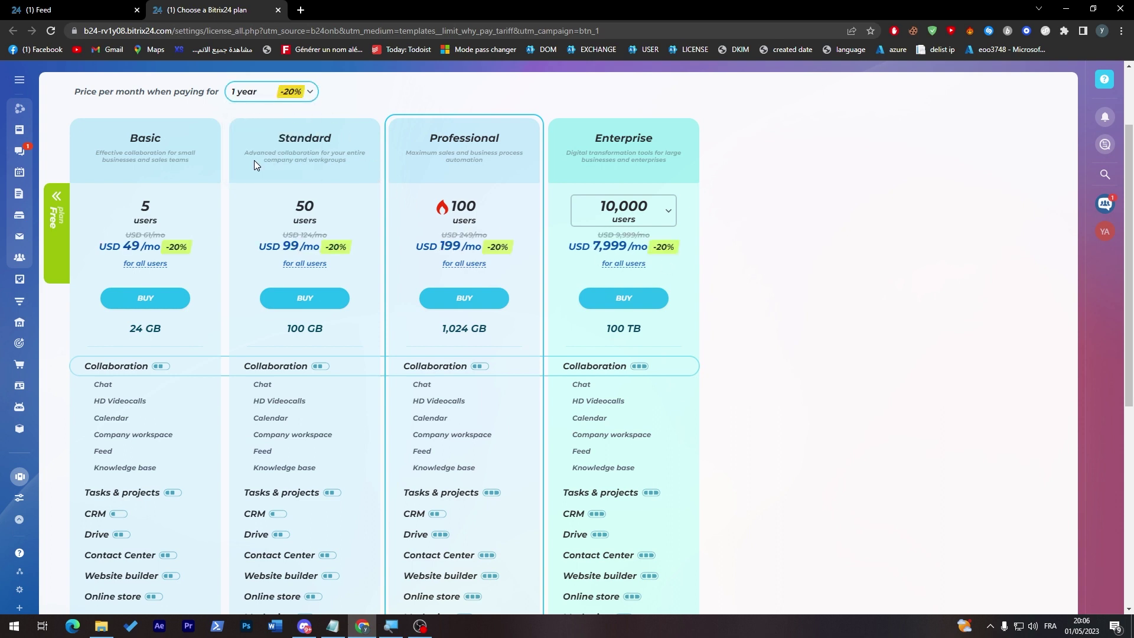
left_click(295, 93)
left_click(254, 140)
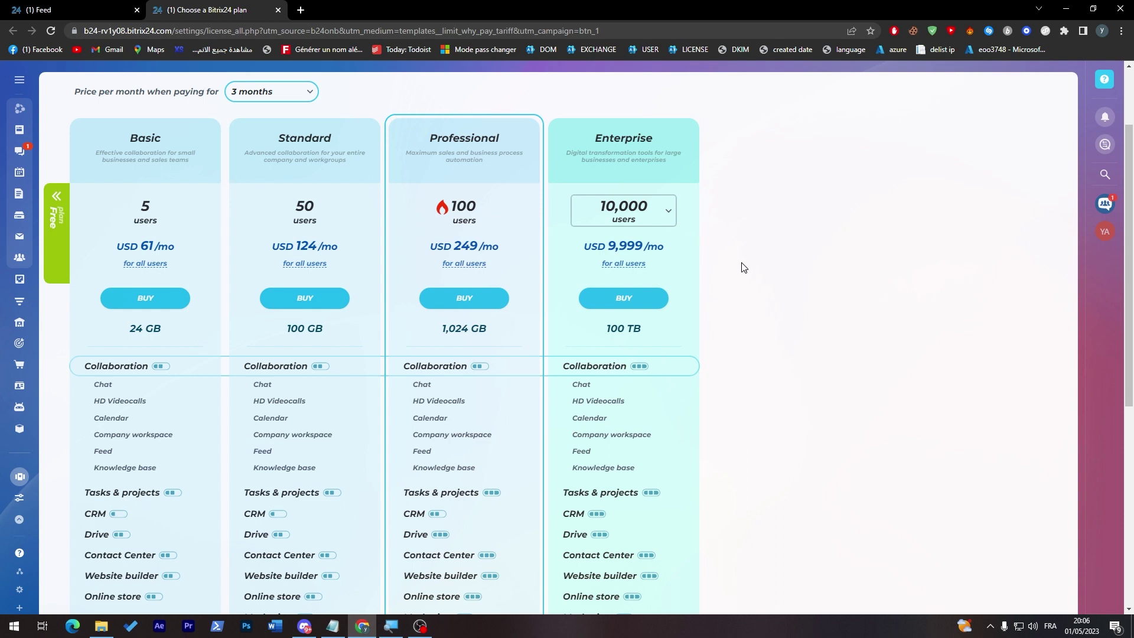
left_click_drag(1133, 275, 1132, 235)
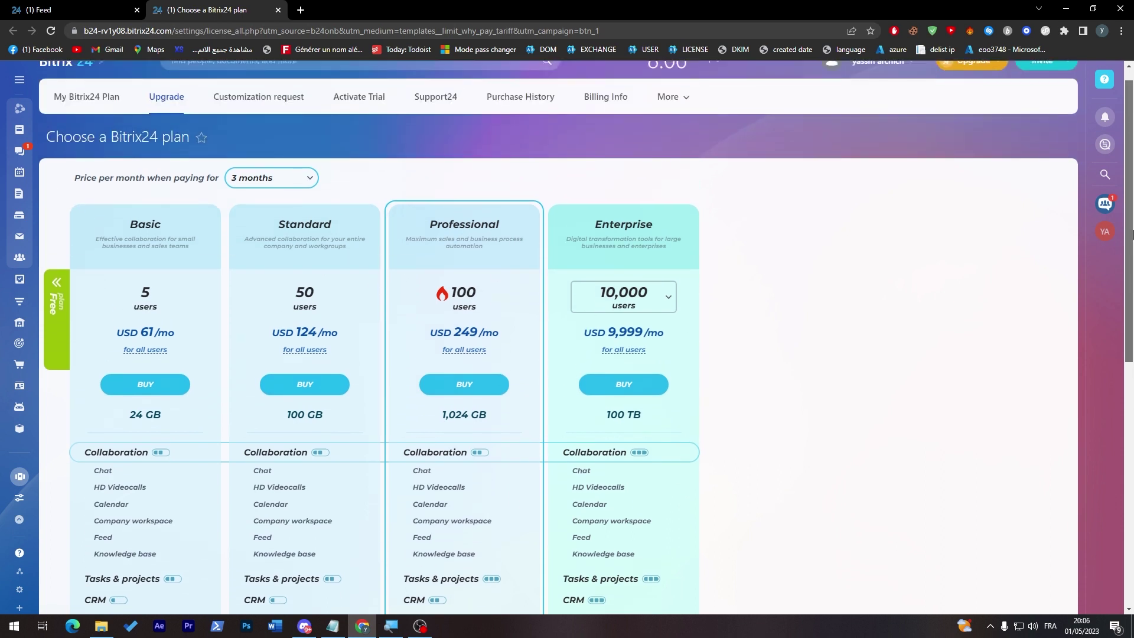
Show the Free plan card, highlight its Unlimited users, then return to the Feed.
left_click(58, 305)
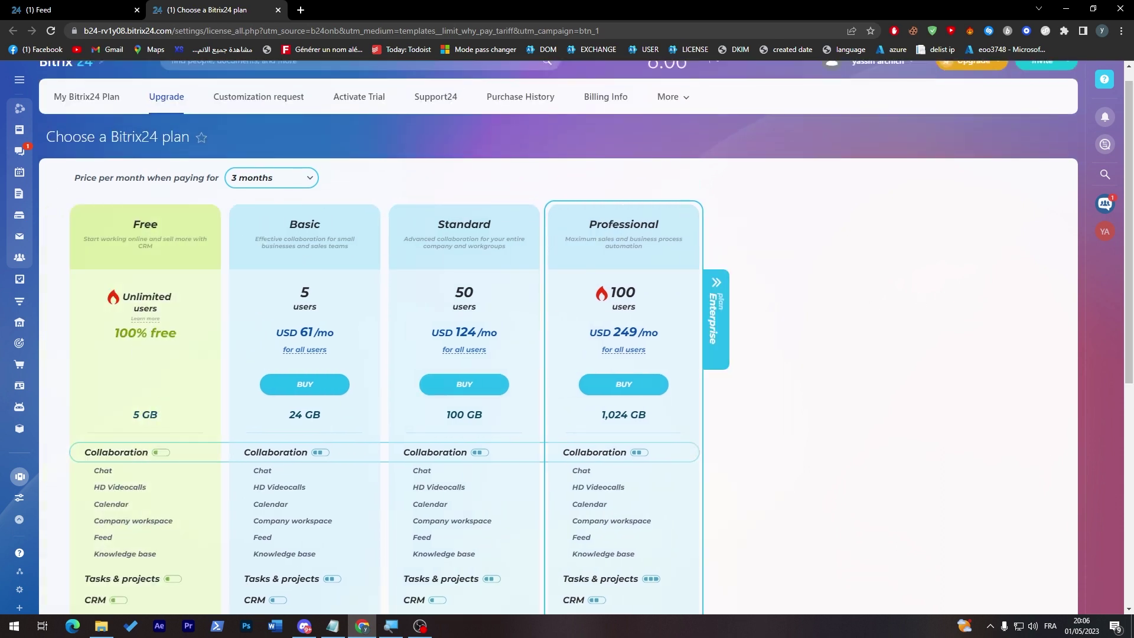
scroll(254, 359, "up", 1)
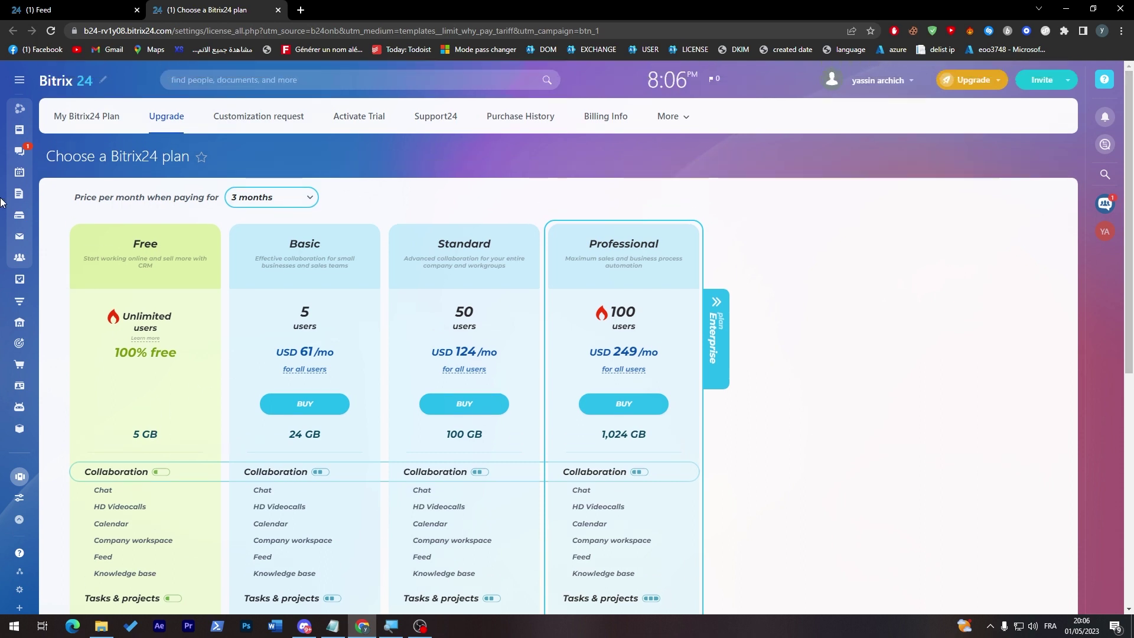
mouse_move(18, 130)
double_click(173, 323)
left_click(173, 323)
mouse_move(20, 151)
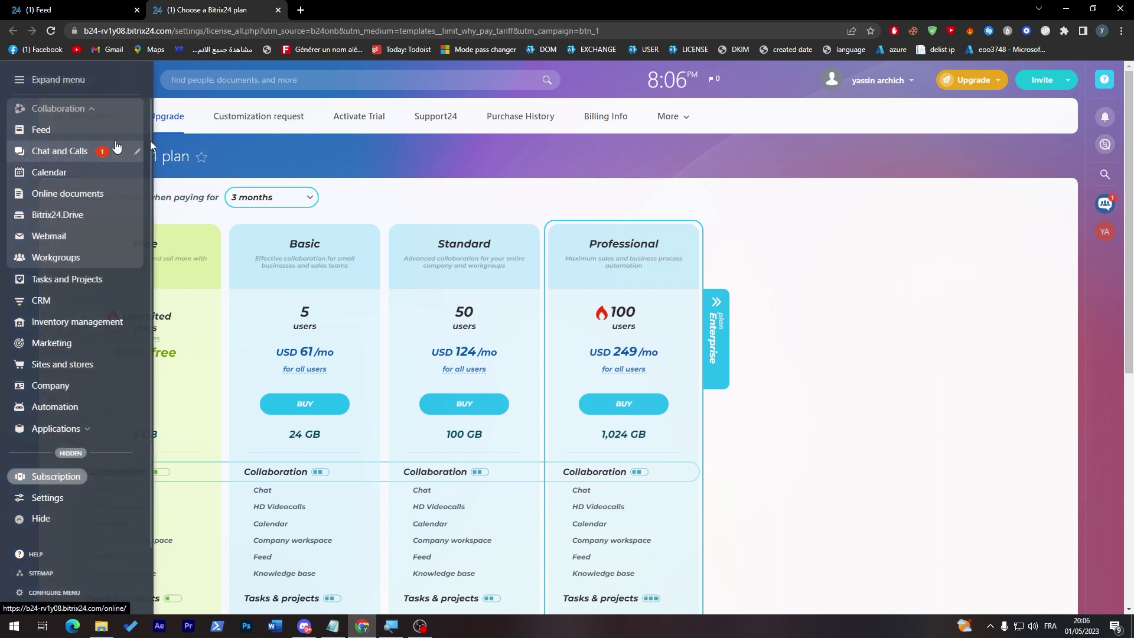
left_click(71, 91)
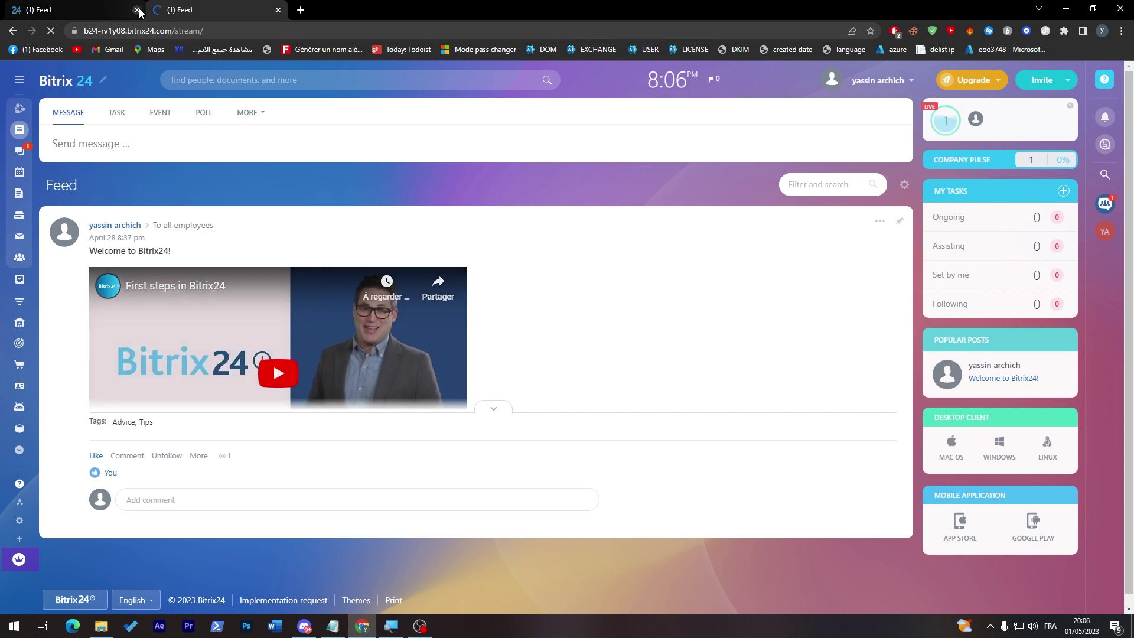
Close the duplicate Feed tab, preview the extra post types, then open the invitation panel.
left_click(137, 10)
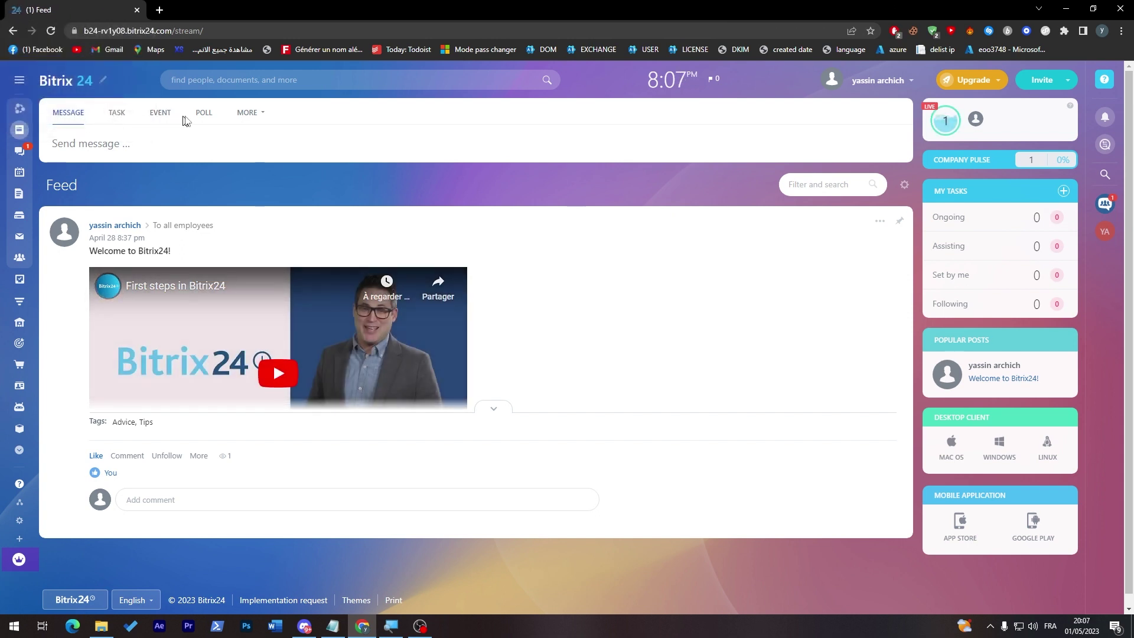
left_click(248, 114)
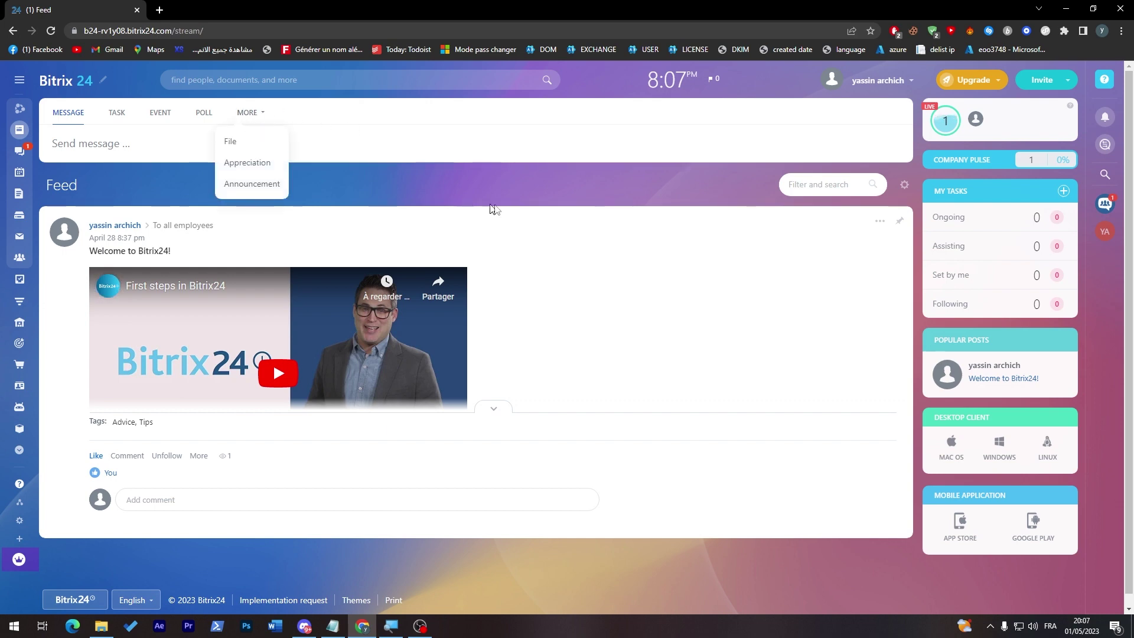
left_click(516, 197)
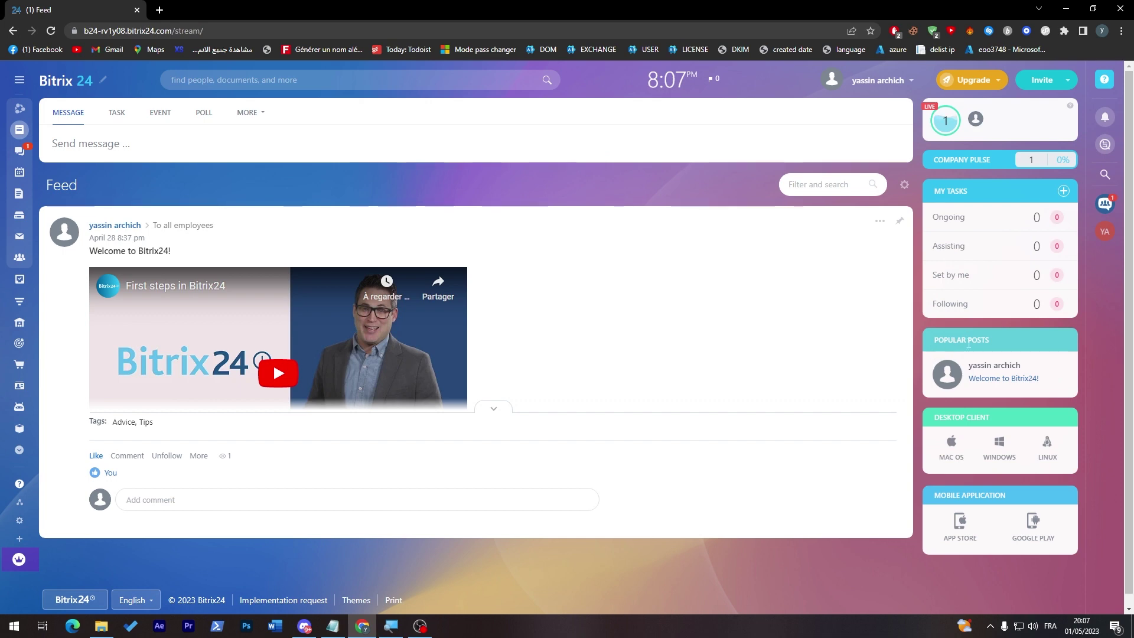
left_click(1048, 88)
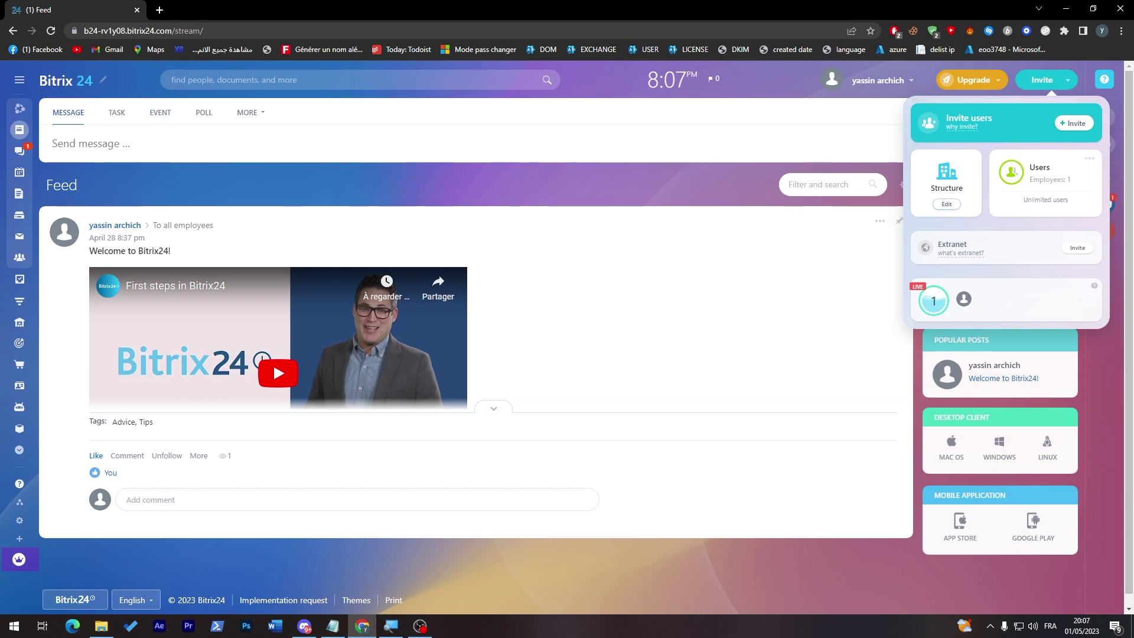
Publish the Feed message 'zaeazeazezaezaeaz' to all employees, then reopen the invitation panel.
left_click(204, 148)
type("zaeazeazezaezaeaz")
left_click(56, 339)
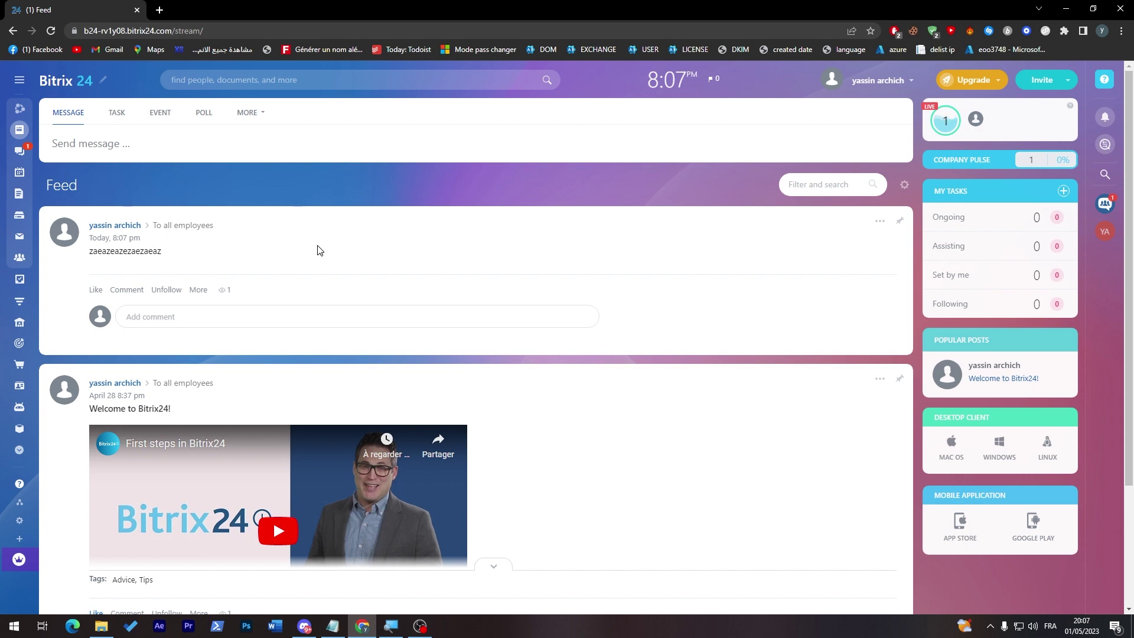
left_click(1068, 80)
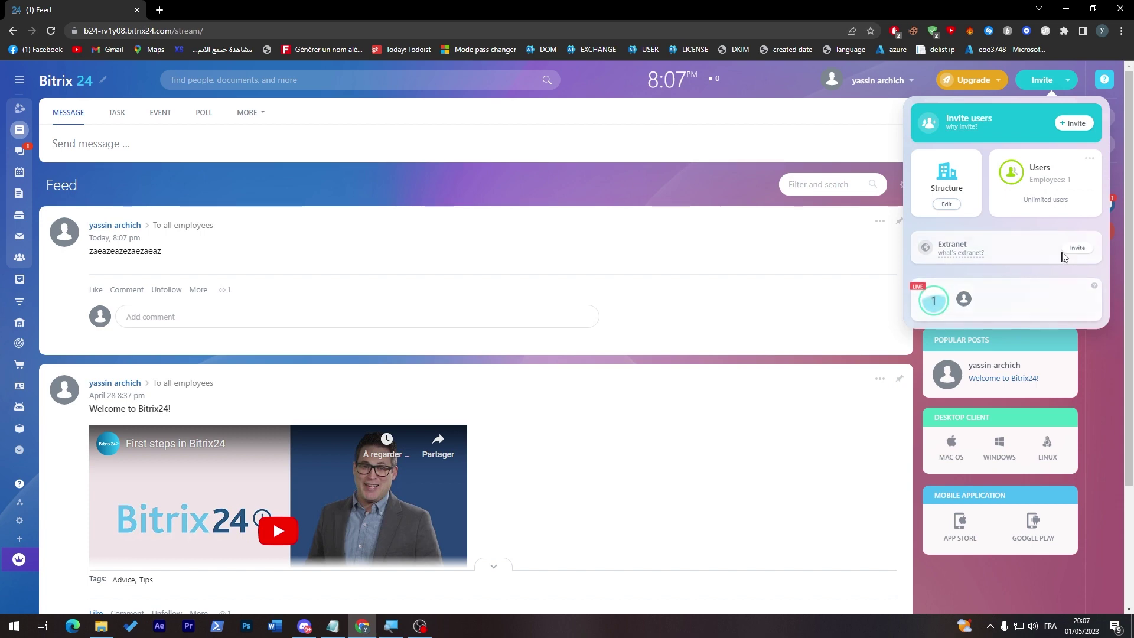
left_click(1074, 123)
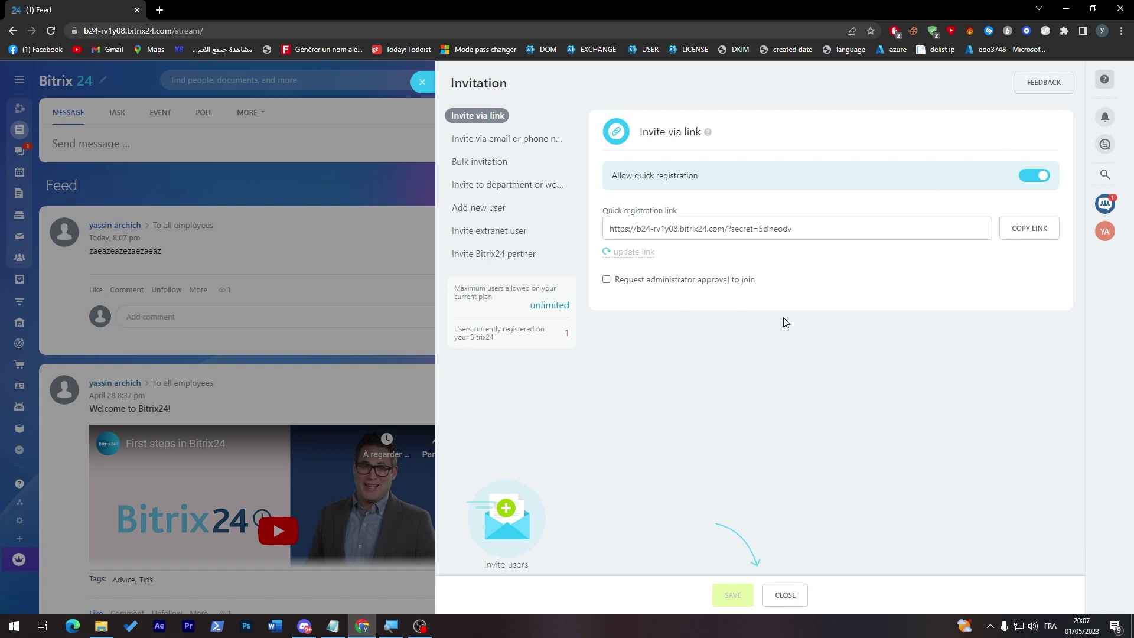
left_click(506, 142)
left_click(502, 185)
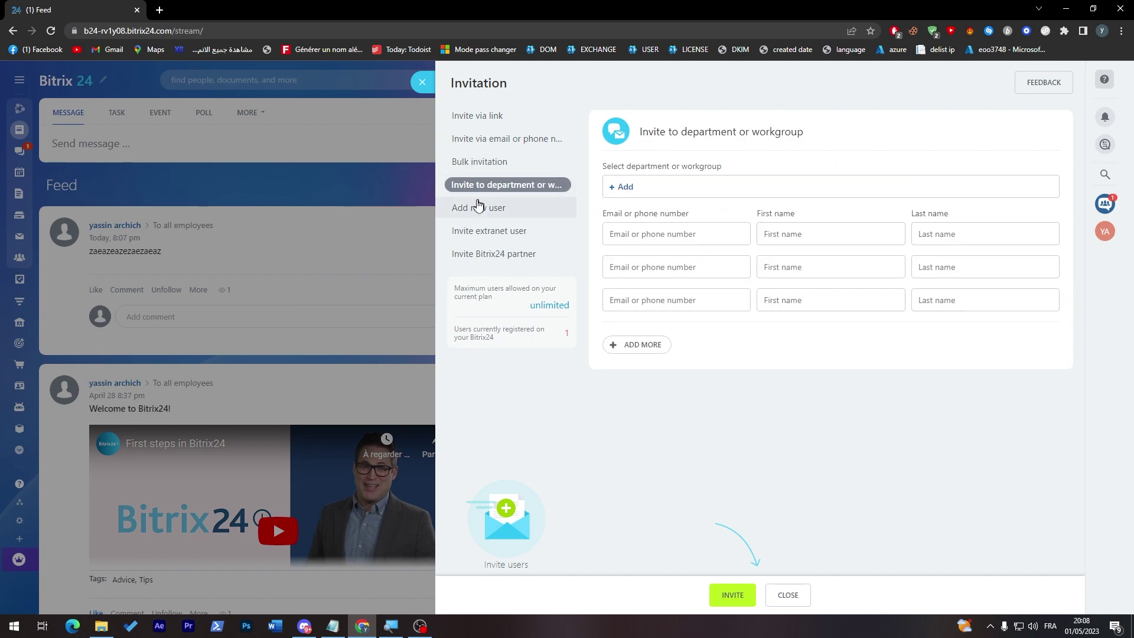
left_click(479, 208)
left_click(493, 254)
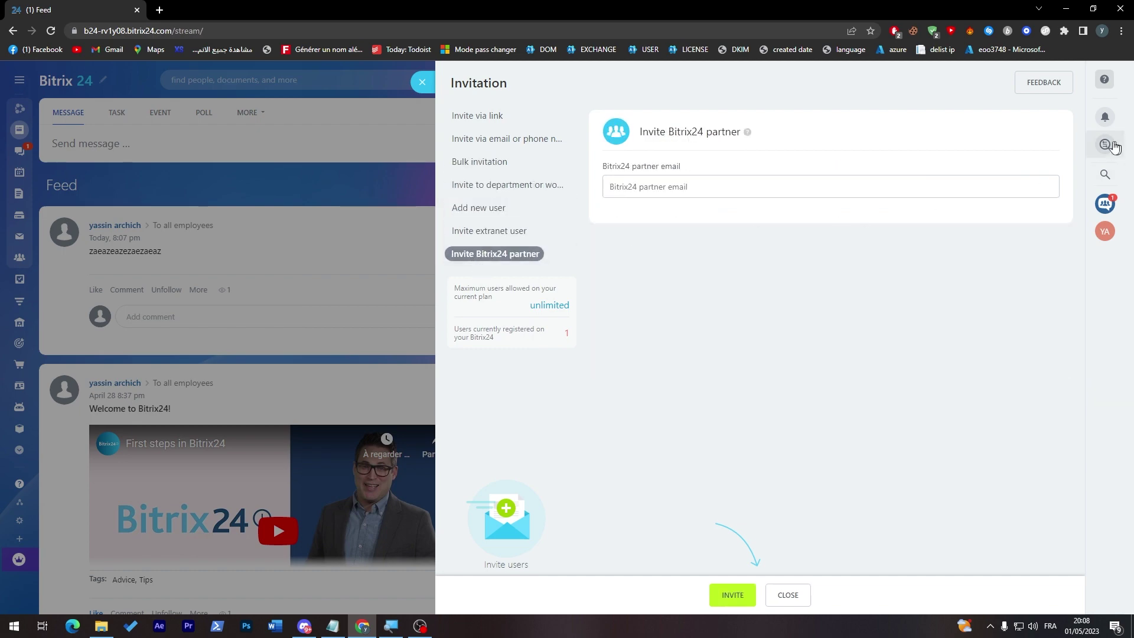
left_click(404, 308)
Open and close the Chat and Calls messenger, then go to Online documents.
mouse_move(23, 193)
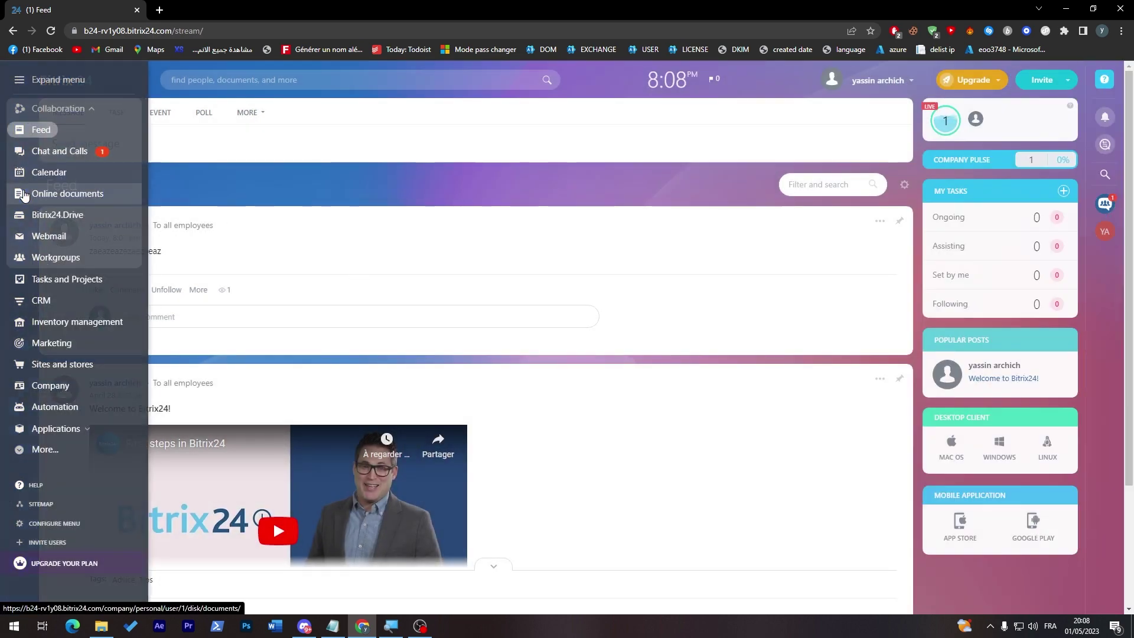
left_click(19, 154)
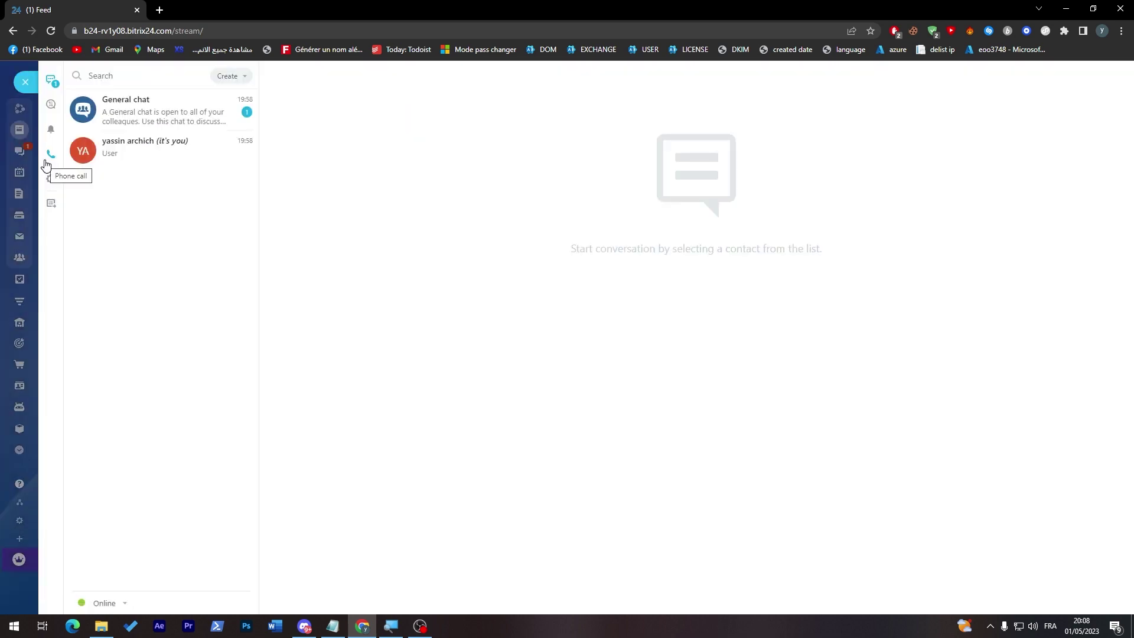
left_click(12, 158)
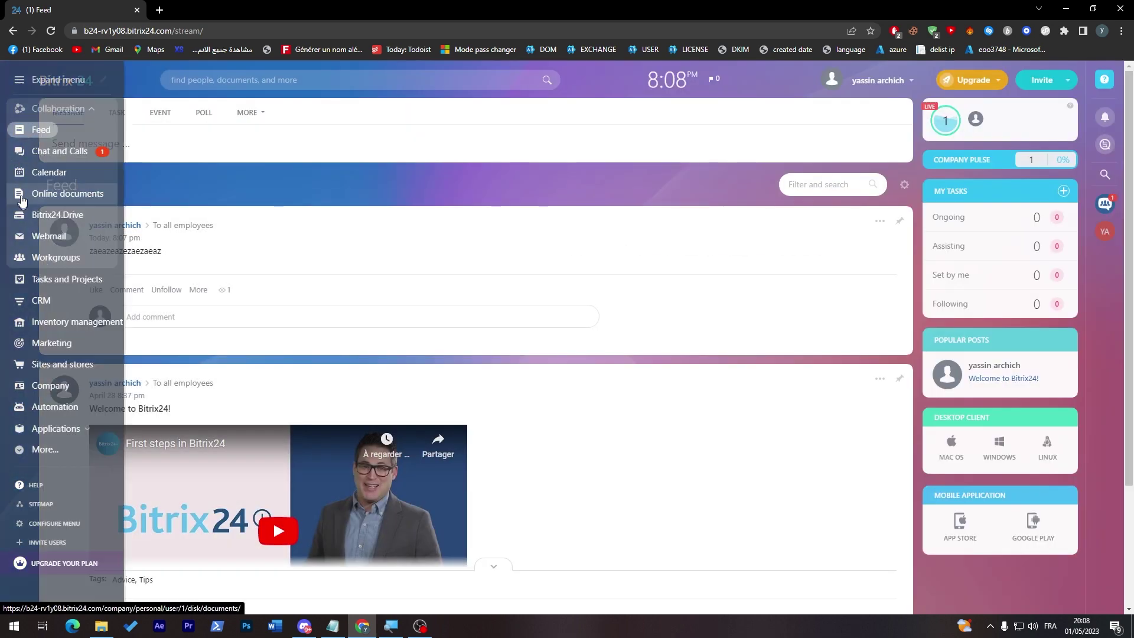
left_click(34, 195)
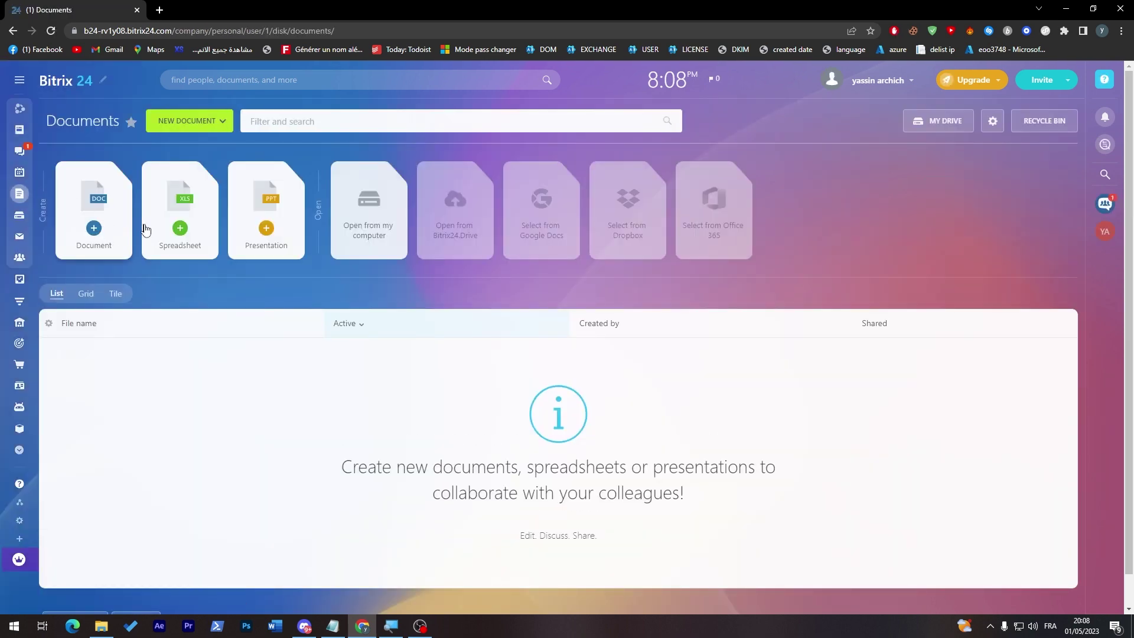
Try a new online spreadsheet, dismiss the co-editing upgrade offer, and go back to Feed.
left_click(194, 231)
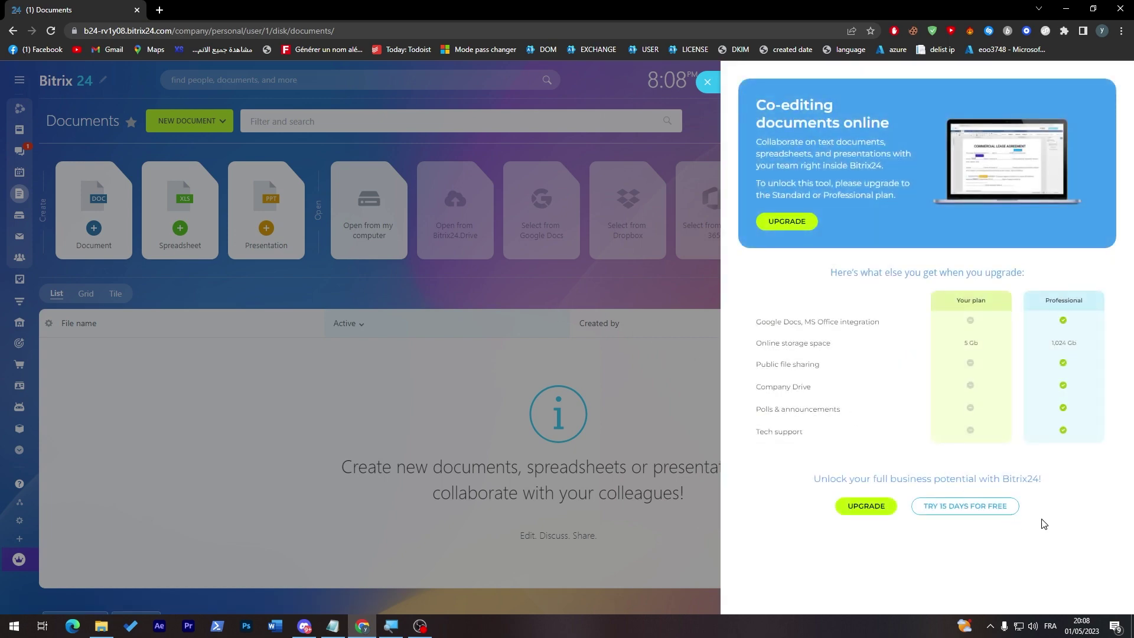
left_click(590, 319)
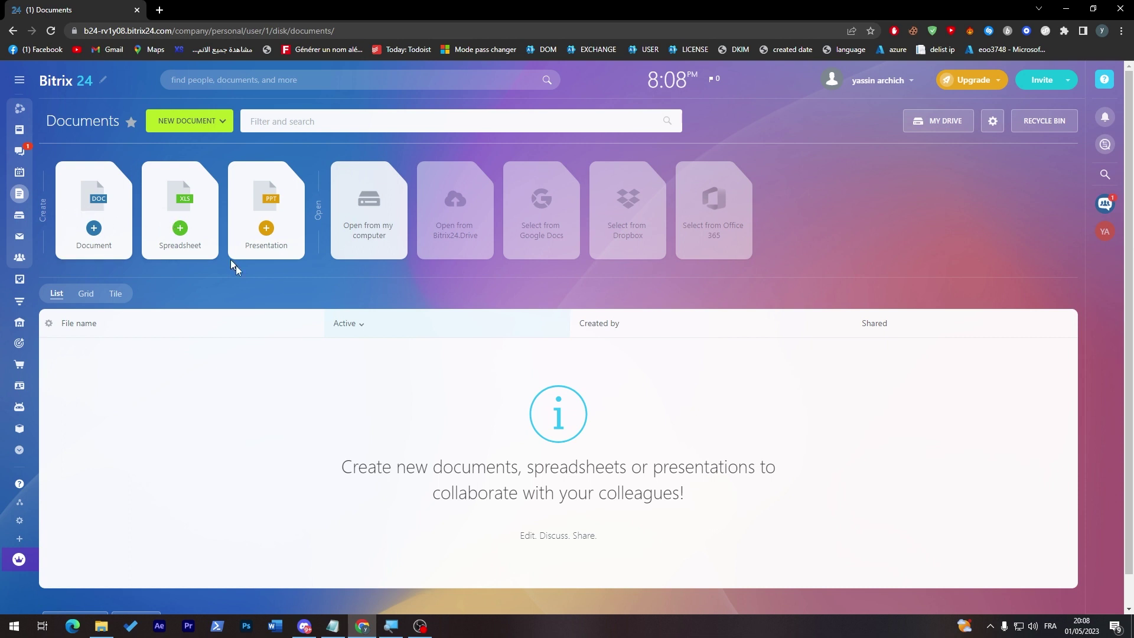
mouse_move(17, 96)
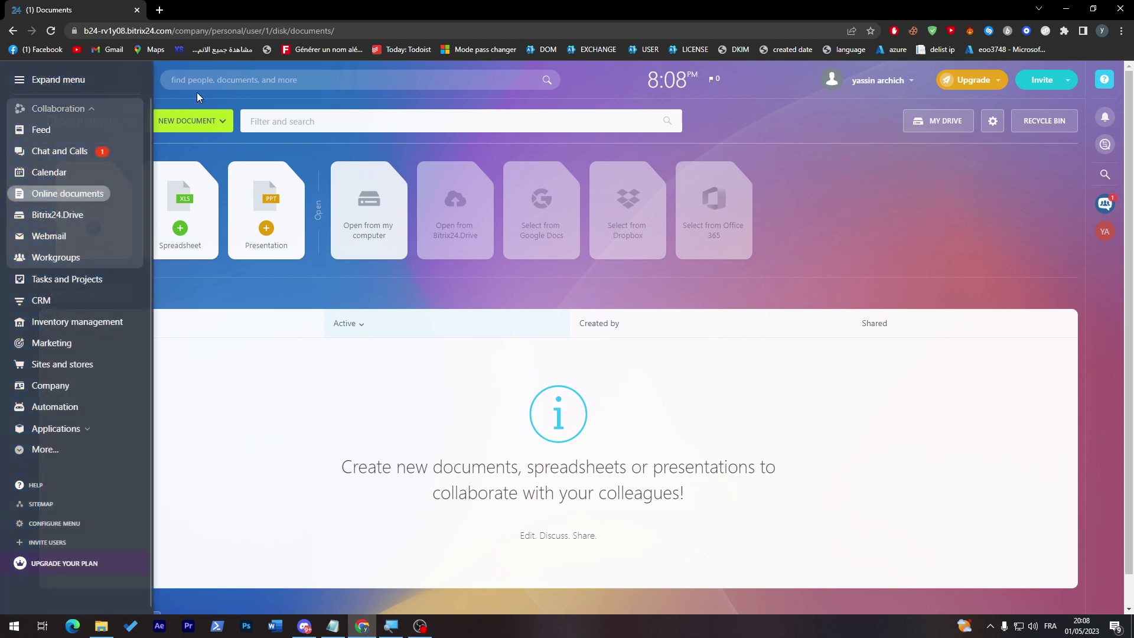
left_click(266, 220)
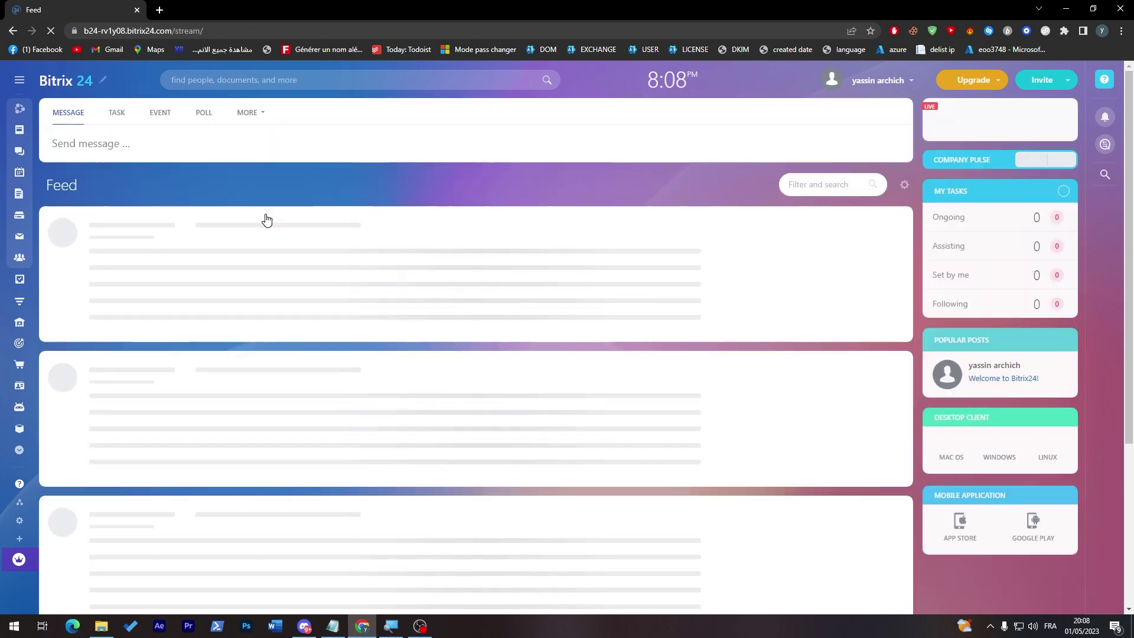